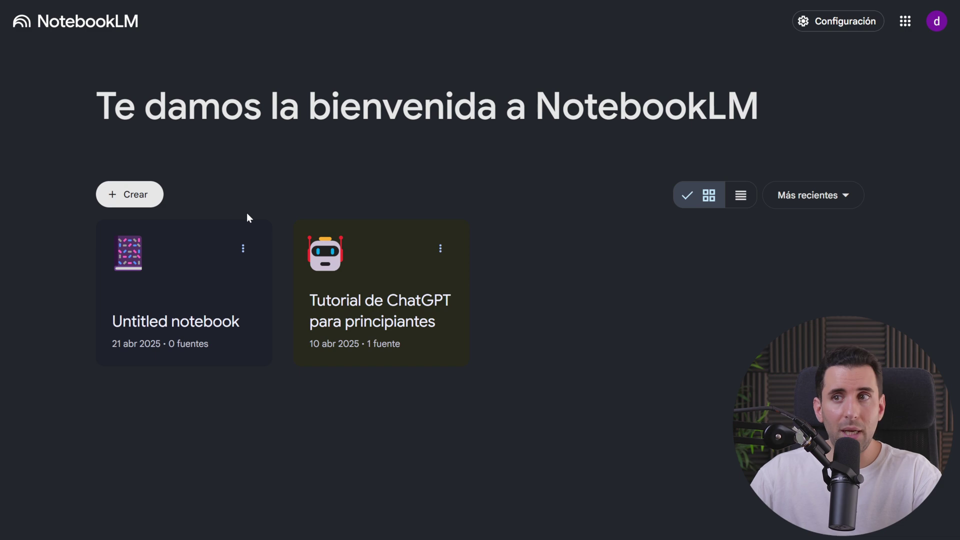
# Create a new notebook and review the list of SEO source URLs in the Notepad text file, closing it when done
pyautogui.click(139, 198)
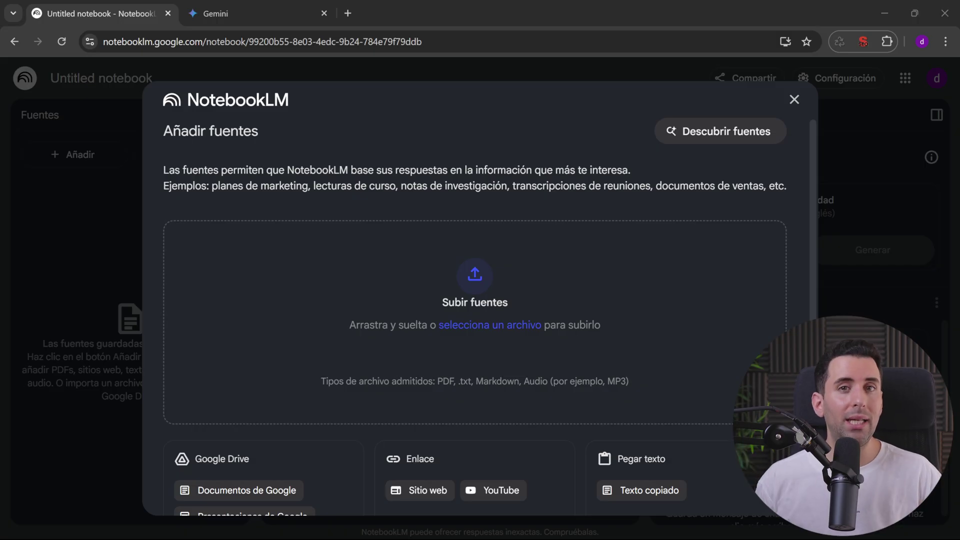
pyautogui.hotkey('alt', 'Tab')
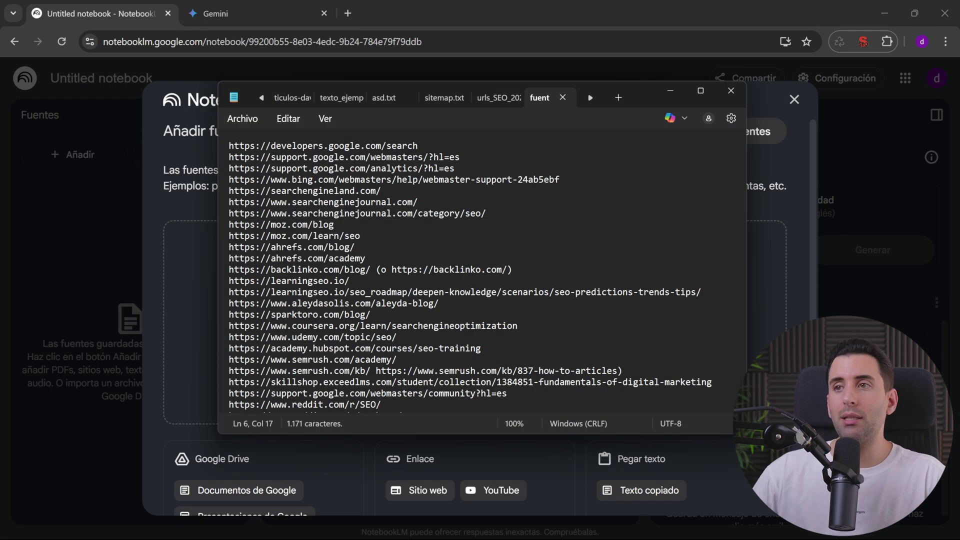
pyautogui.hotkey('ctrl', 'a')
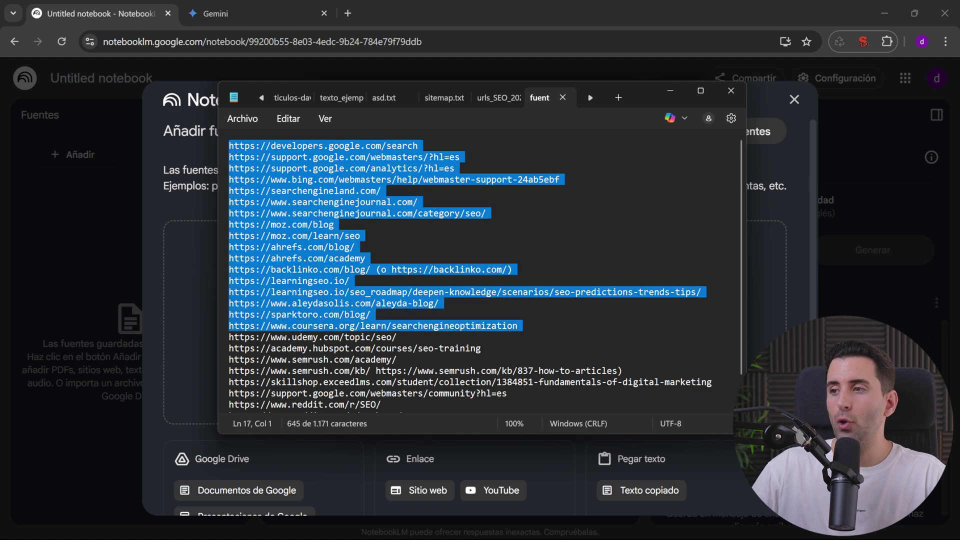
pyautogui.click(554, 349)
pyautogui.scroll(-1, 555, 349)
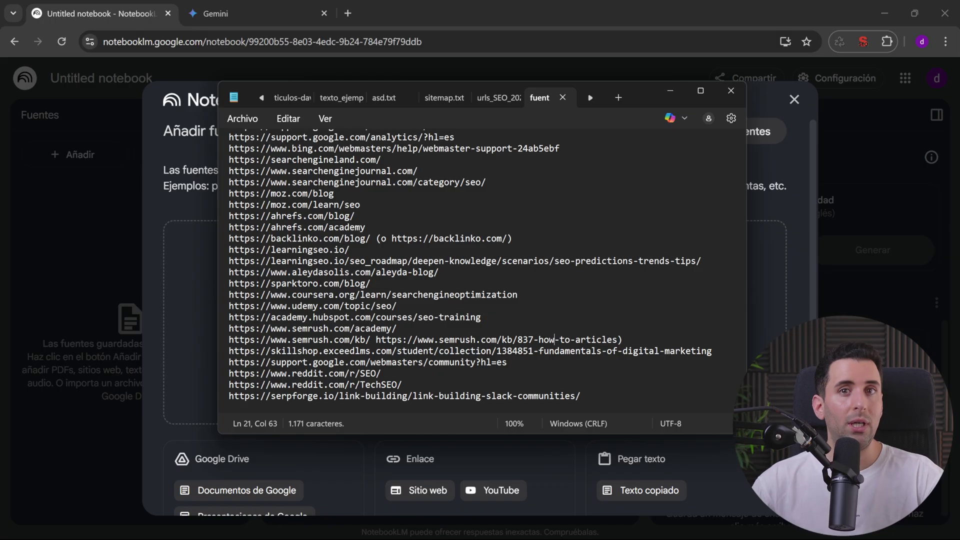
pyautogui.scroll(2, 475, 270)
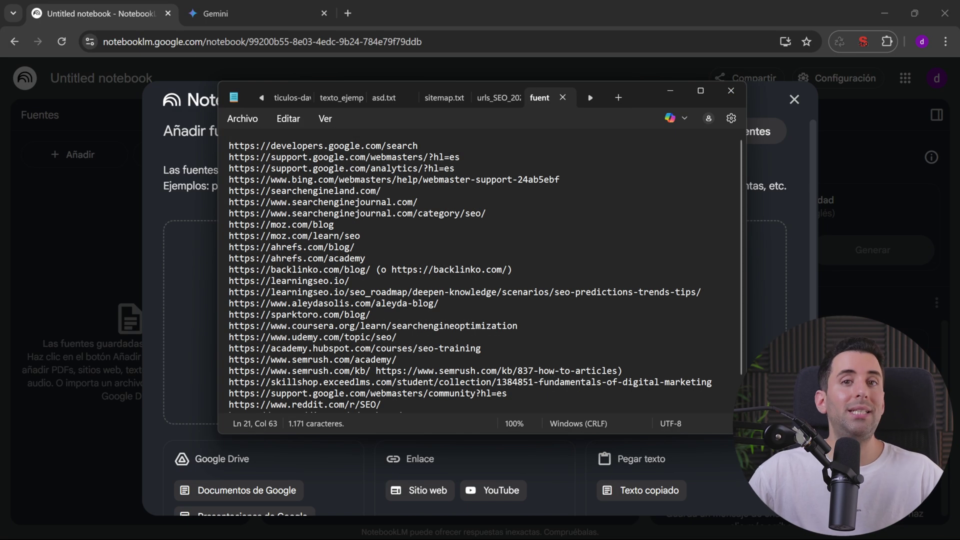
pyautogui.scroll(-1, 475, 270)
pyautogui.click(730, 92)
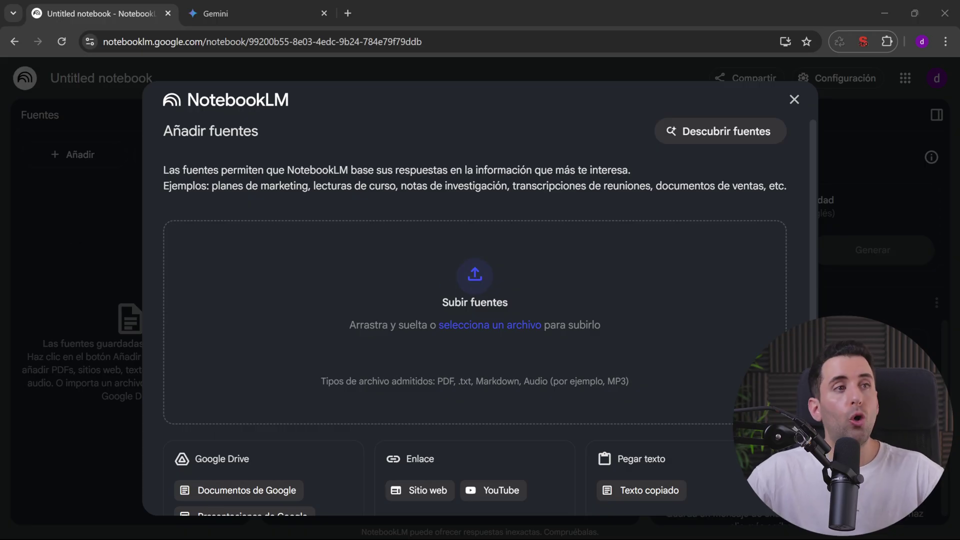
# Upload fuentes_ejemplo.txt as the notebook's source and review its source guide and URL list
pyautogui.moveTo(271, 199); pyautogui.dragTo(430, 305)
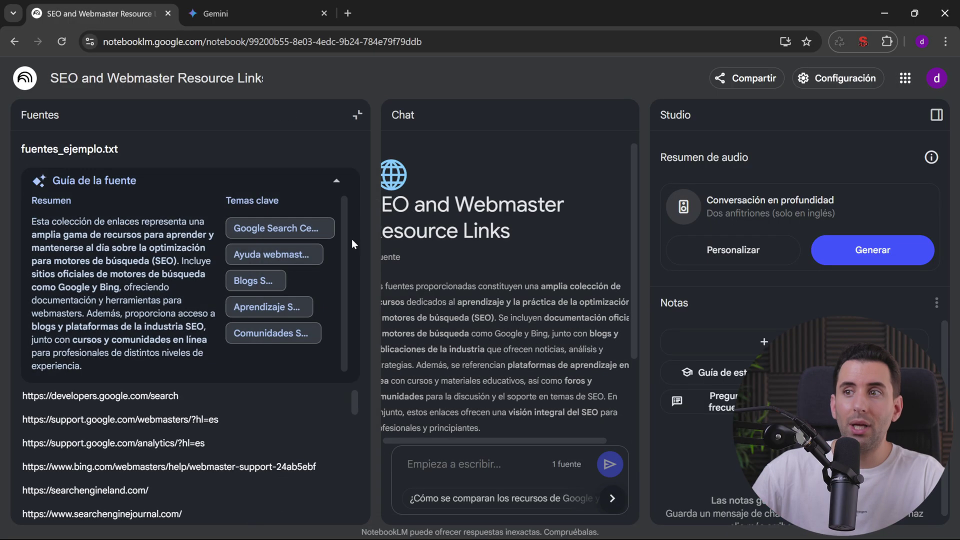
pyautogui.scroll(-1, 193, 311)
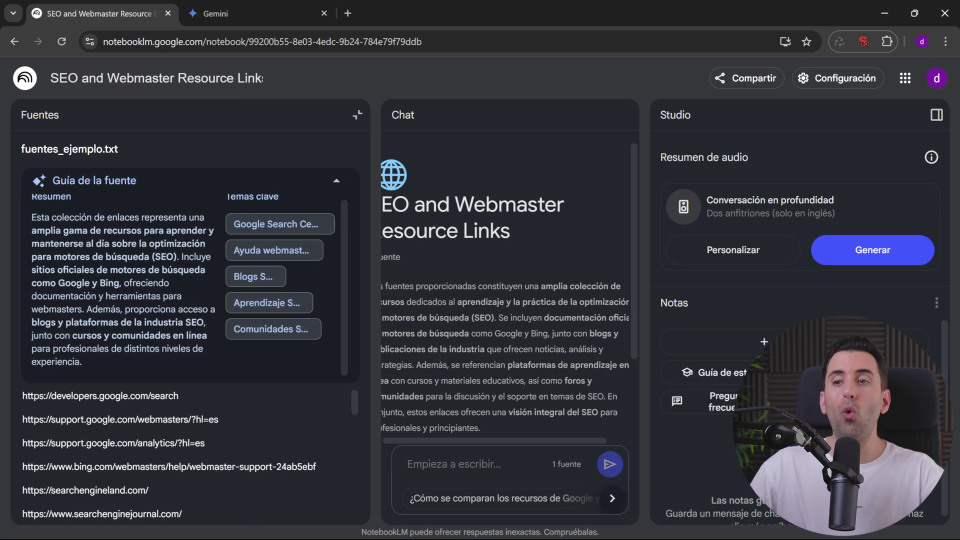
pyautogui.scroll(-10, 185, 450)
pyautogui.scroll(10, 185, 450)
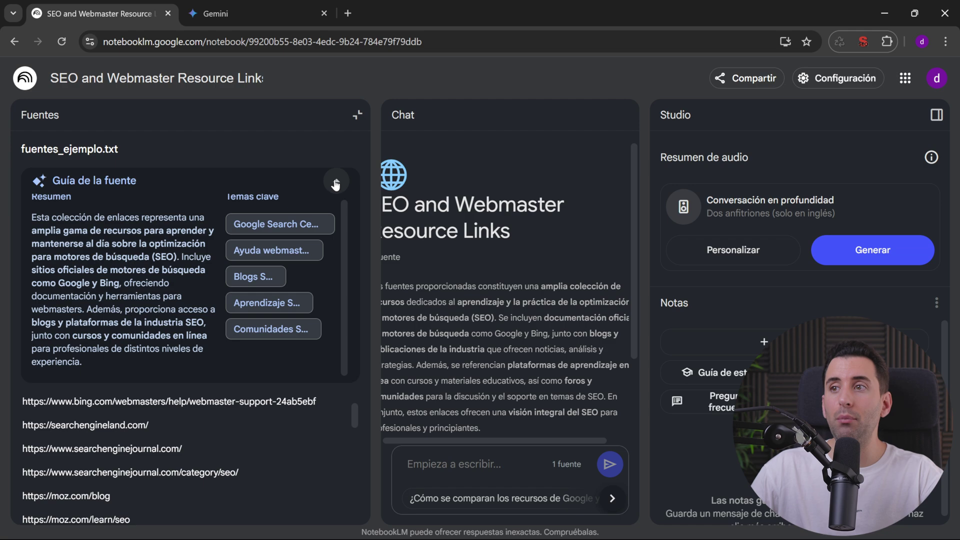
pyautogui.click(335, 182)
pyautogui.click(336, 183)
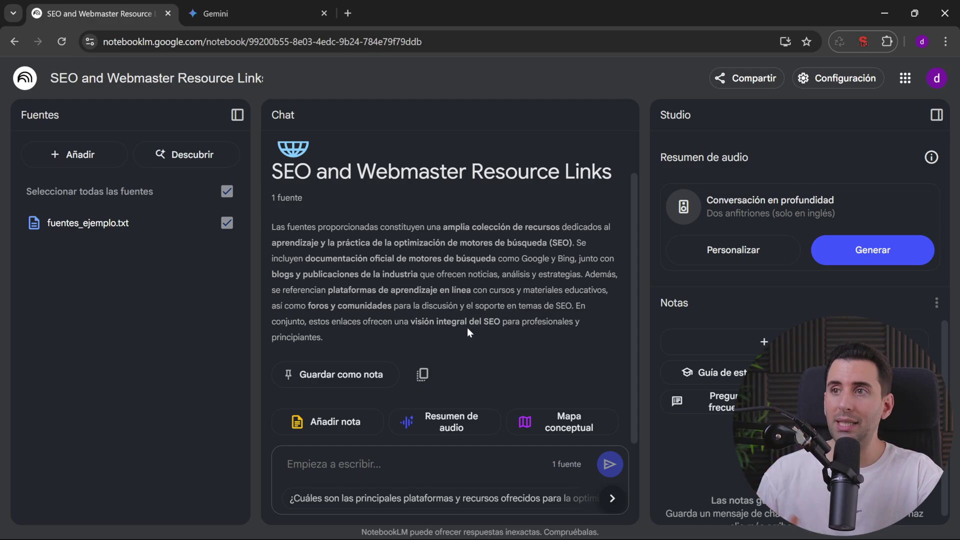
# Ask the chat "Extrae los puntos más importantes de cada una de las fuentes (urls) y crea las pautas par aun artículo sobre "Cómo aprender SEO en 2025""
pyautogui.write('Extrae los puntos más importantes de cada una de las fuentes (urls) y crea las pautas par aun artículo sobre Cómo aprender SEO en 2025')
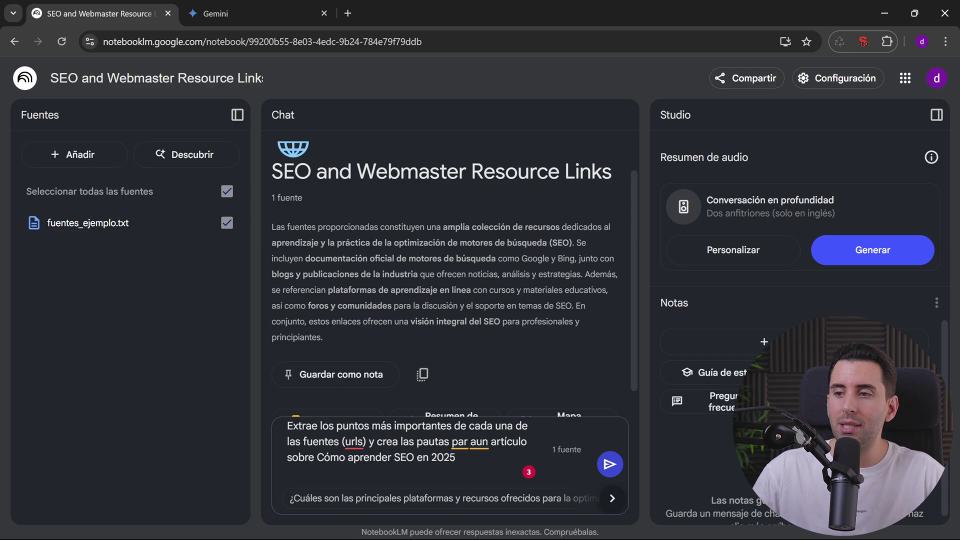
pyautogui.write('"')
pyautogui.press('End')
pyautogui.write('"')
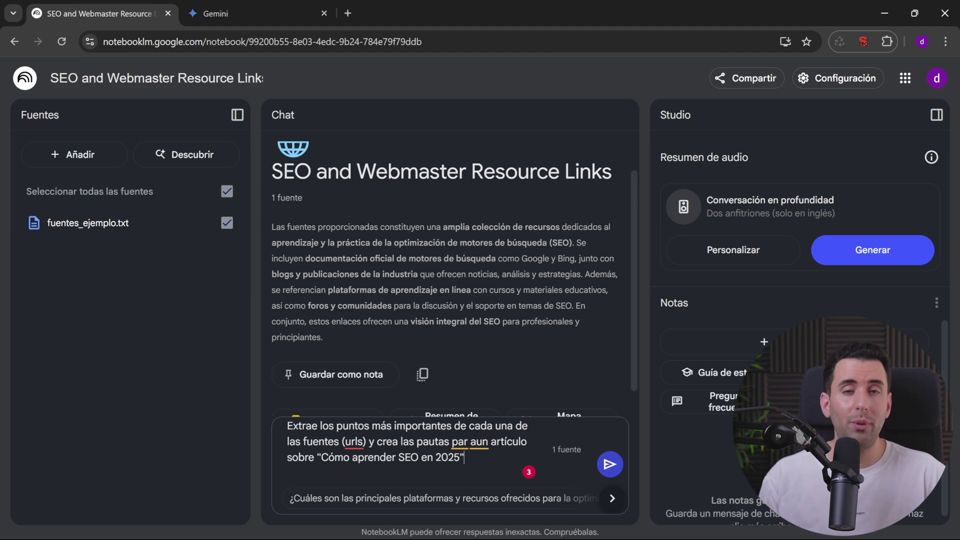
pyautogui.press('Return')
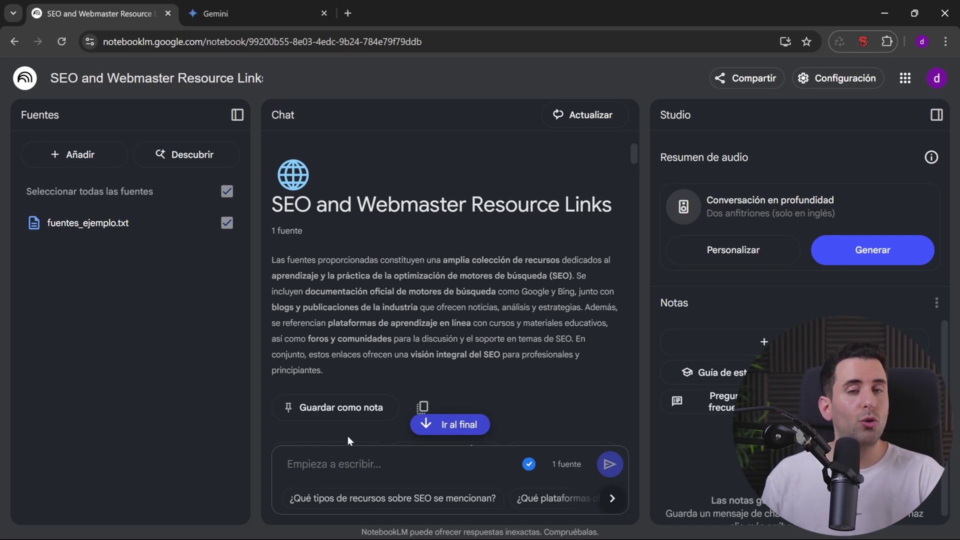
# Examine the key points that the chat answer lists for each source URL
pyautogui.moveTo(633, 151)
pyautogui.mouseDown()
pyautogui.moveTo(643, 188)
pyautogui.moveTo(644, 150)
pyautogui.mouseUp()
pyautogui.scroll(-5, 478, 268)
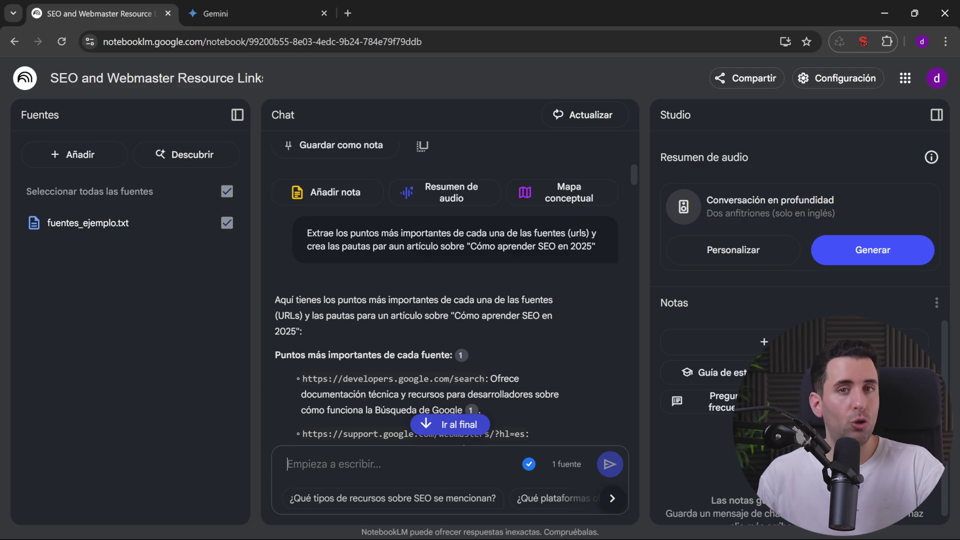
pyautogui.scroll(-1, 450, 300)
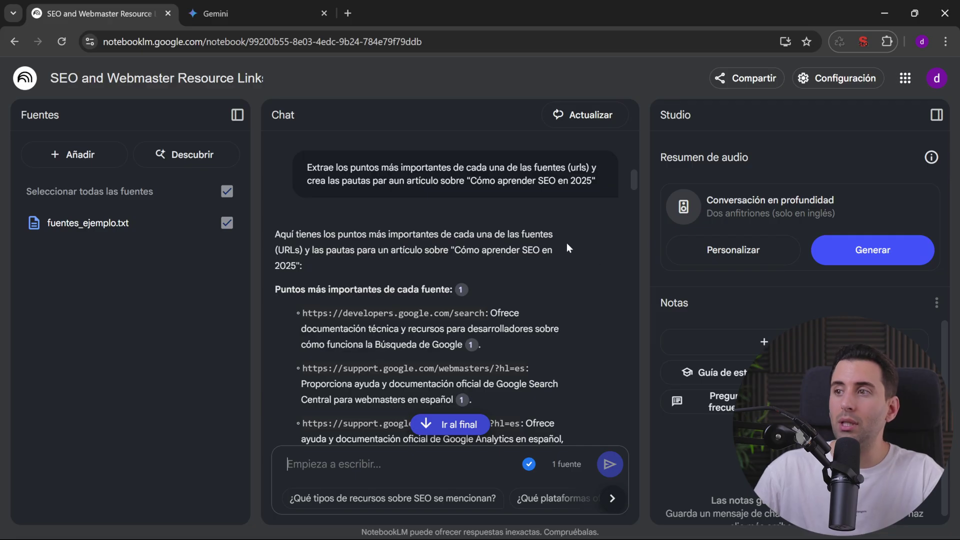
pyautogui.scroll(-2, 439, 220)
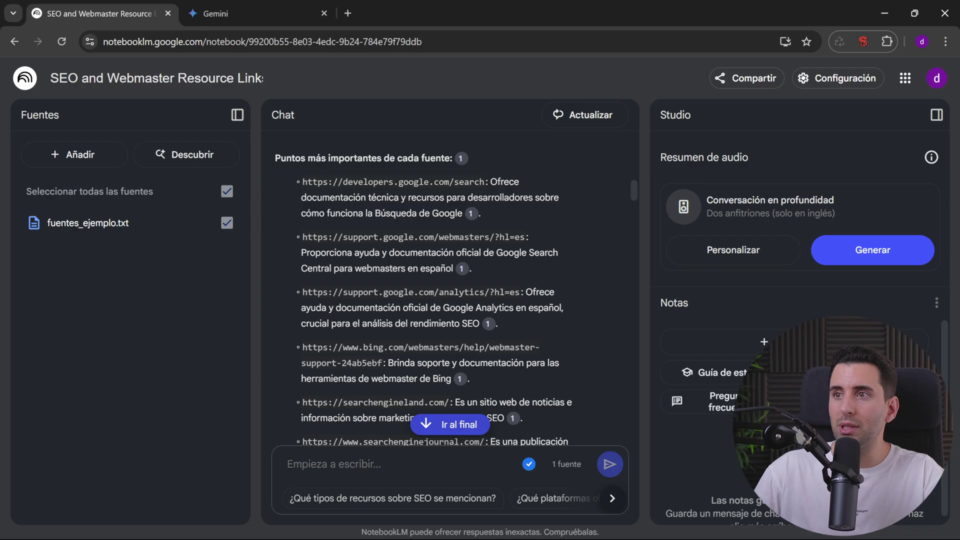
pyautogui.scroll(-1, 397, 229)
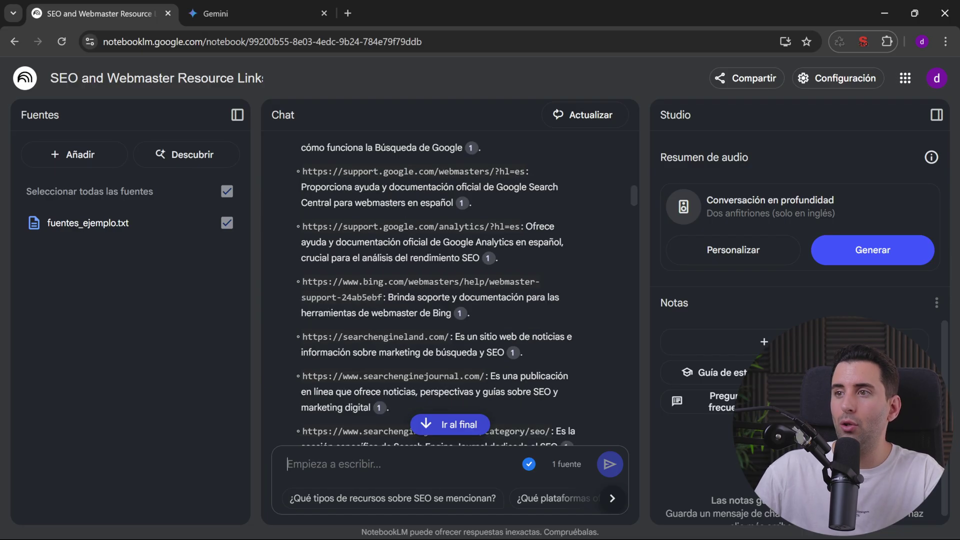
pyautogui.scroll(-8, 388, 198)
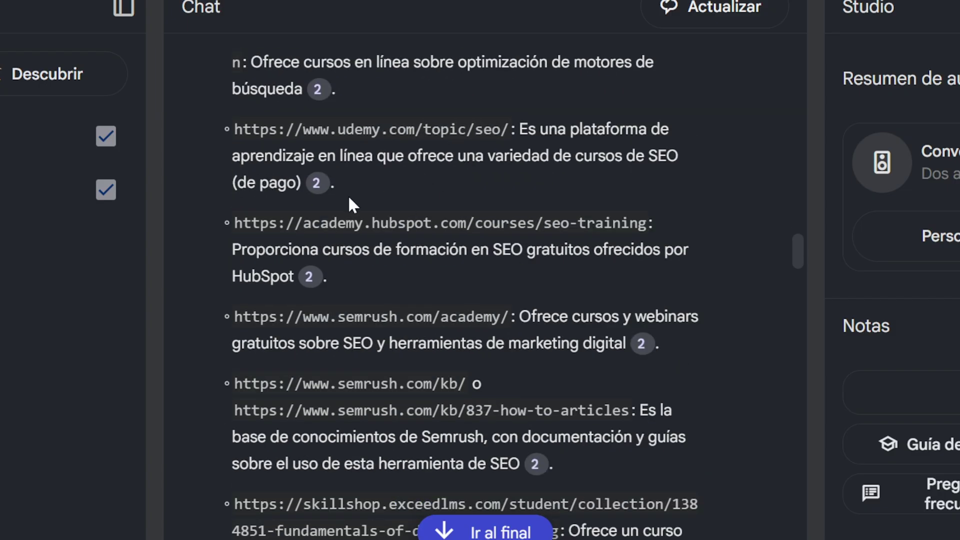
pyautogui.scroll(-12, 400, 208)
pyautogui.scroll(15, 469, 211)
pyautogui.scroll(-2, 568, 281)
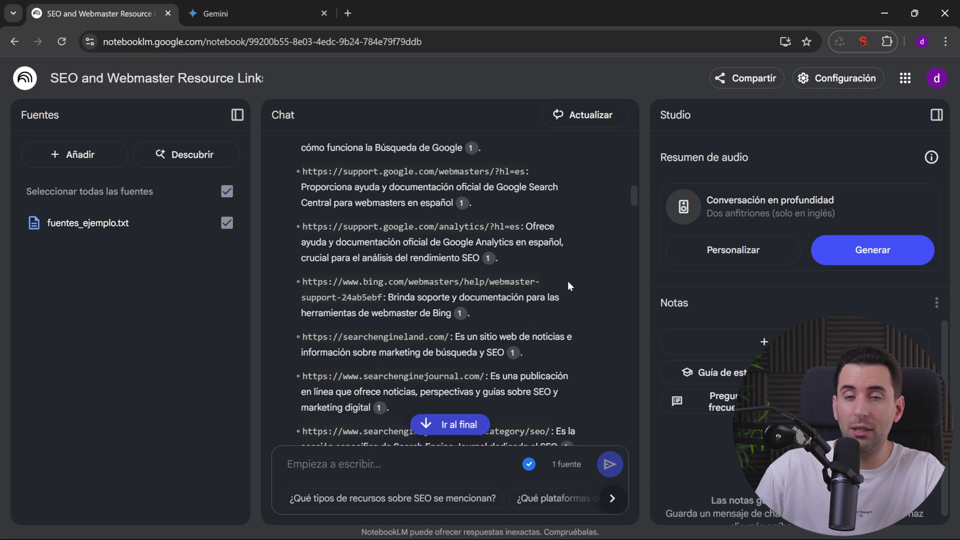
# Read through the article guidelines in the chat answer and copy the whole answer
pyautogui.scroll(-10, 568, 281)
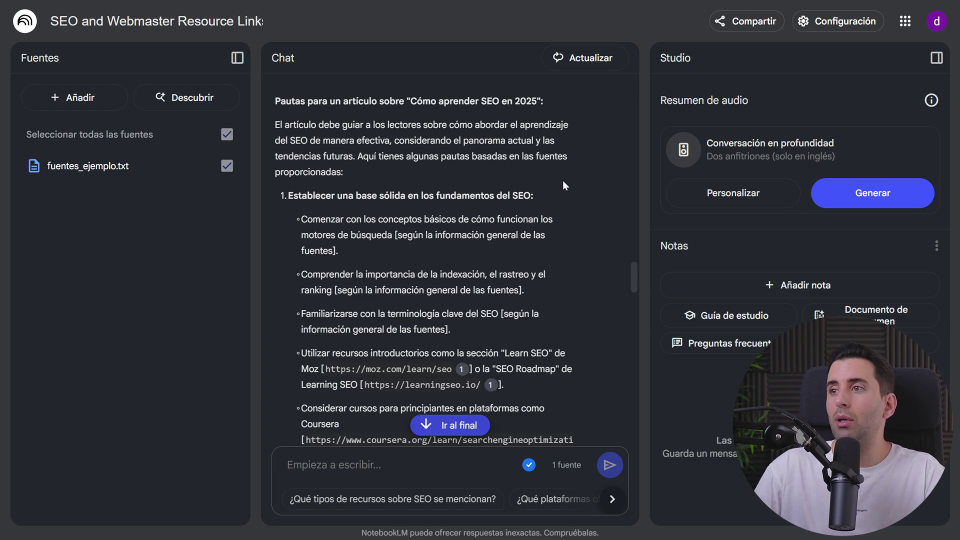
pyautogui.scroll(-1, 450, 260)
pyautogui.scroll(-4, 449, 260)
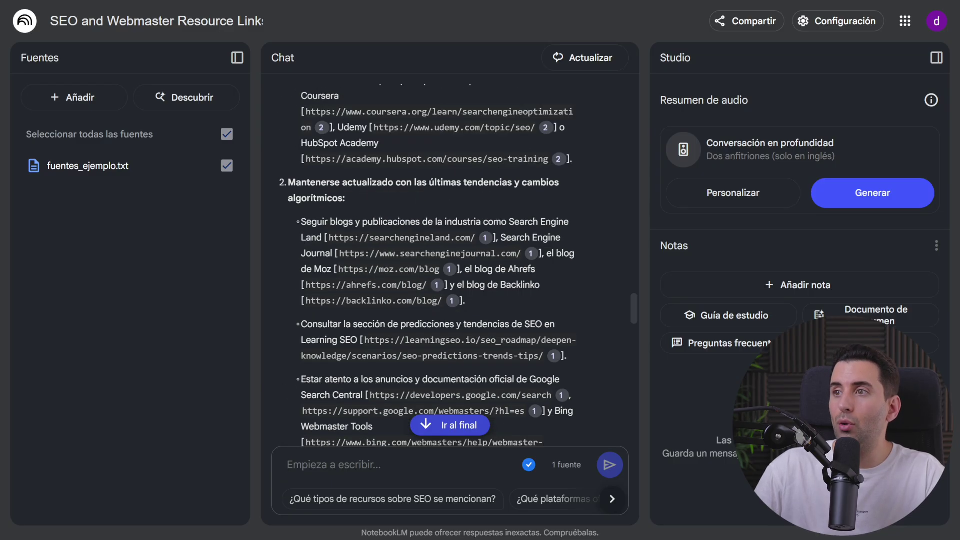
pyautogui.scroll(-3, 545, 203)
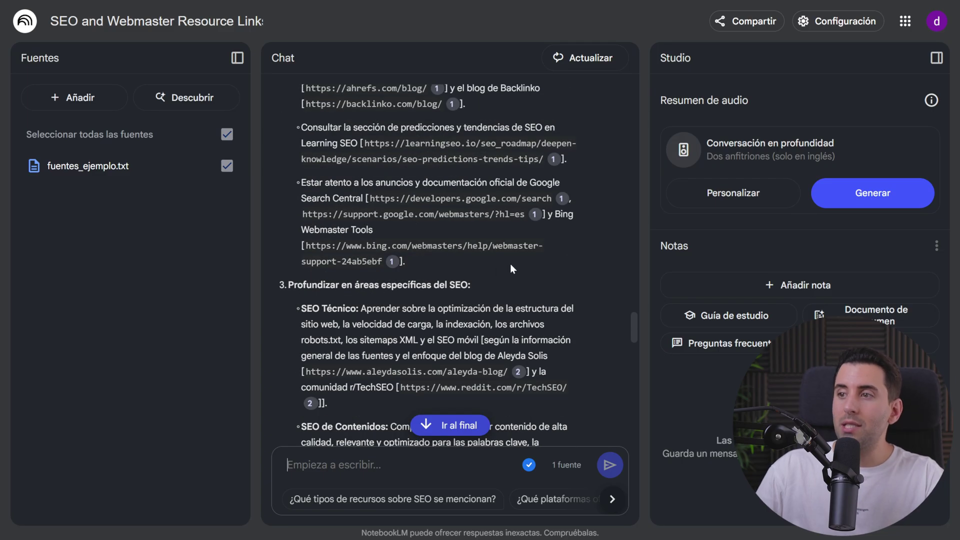
pyautogui.scroll(-10, 370, 291)
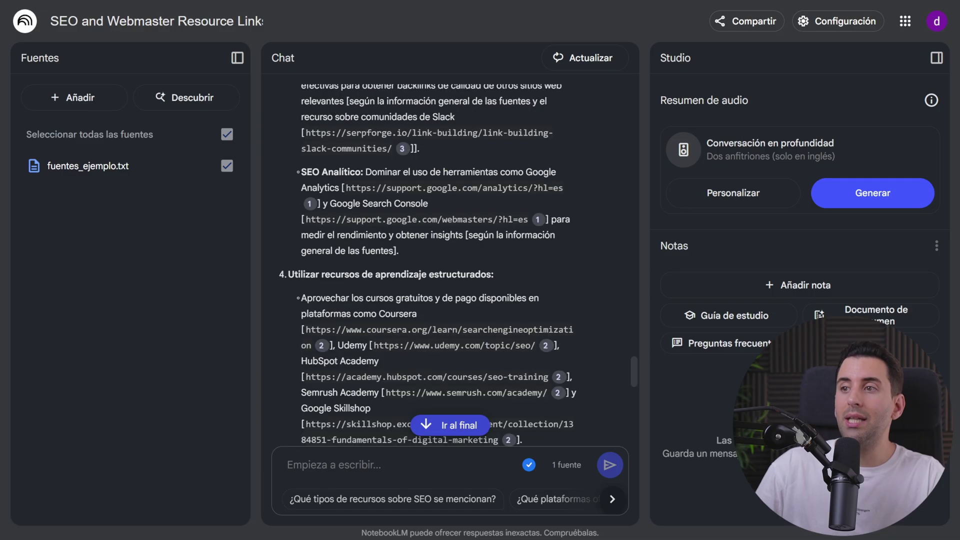
pyautogui.scroll(-4, 510, 270)
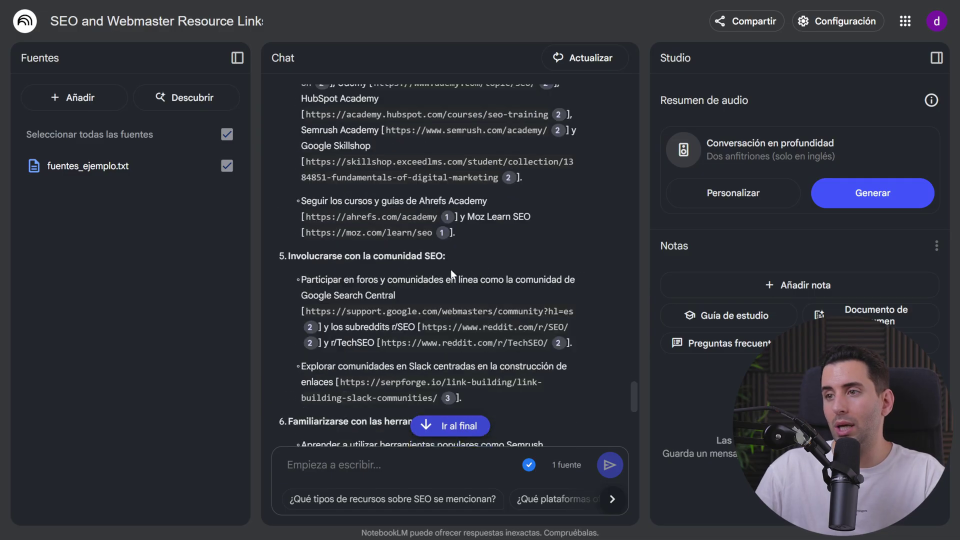
pyautogui.scroll(-2, 484, 257)
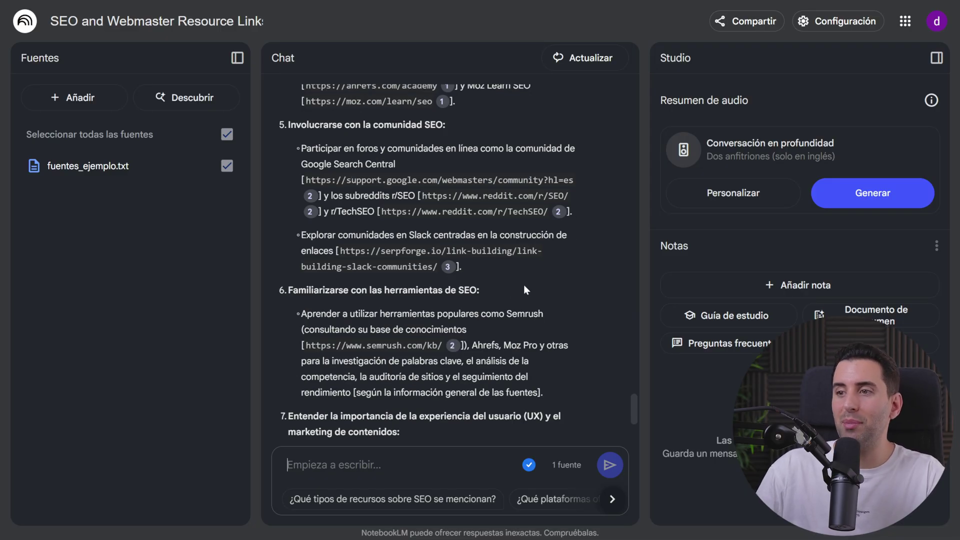
pyautogui.scroll(-4, 523, 285)
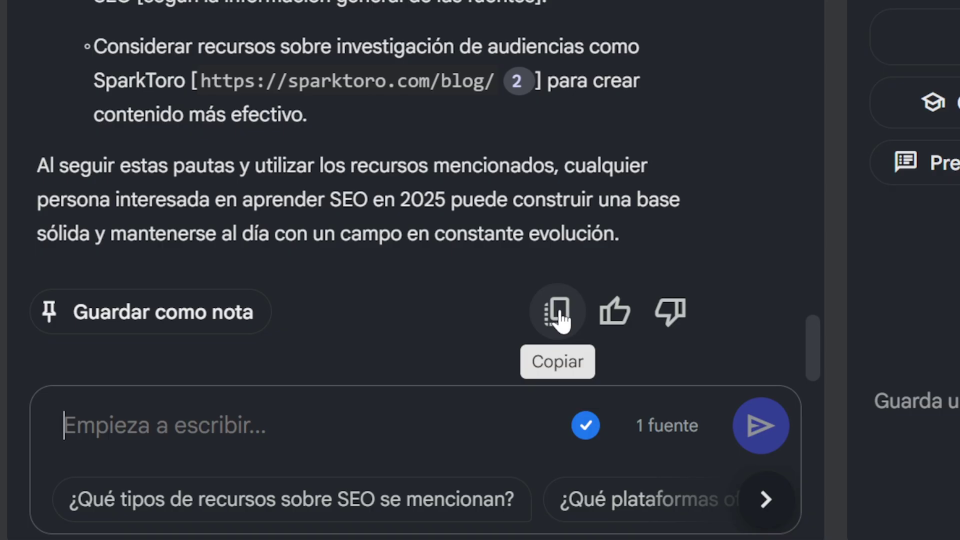
pyautogui.click(558, 316)
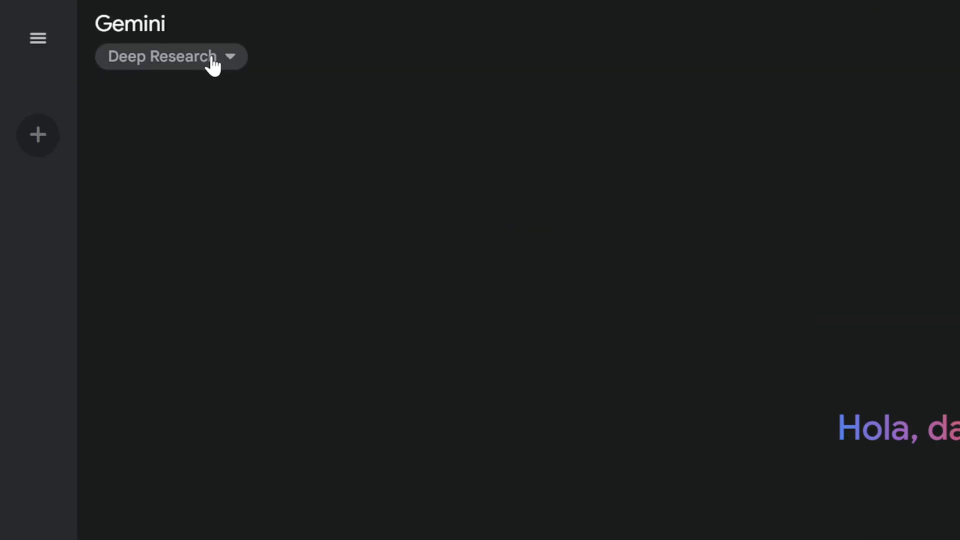
# In Gemini, select the 2.5 Pro (experimental) model and paste the blog article prompt about "Cómo hacer SEO en 2025"
pyautogui.click(212, 58)
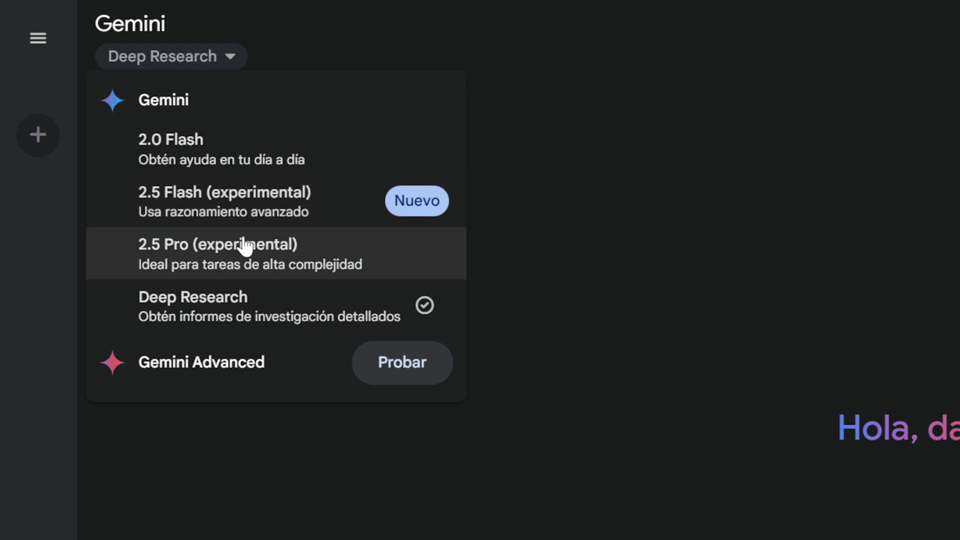
pyautogui.click(232, 264)
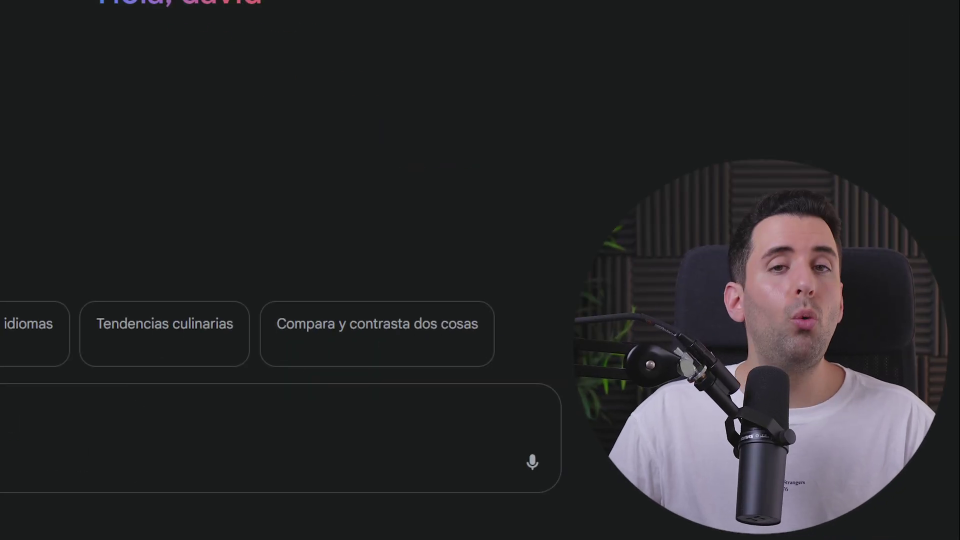
pyautogui.hotkey('ctrl', 'v')
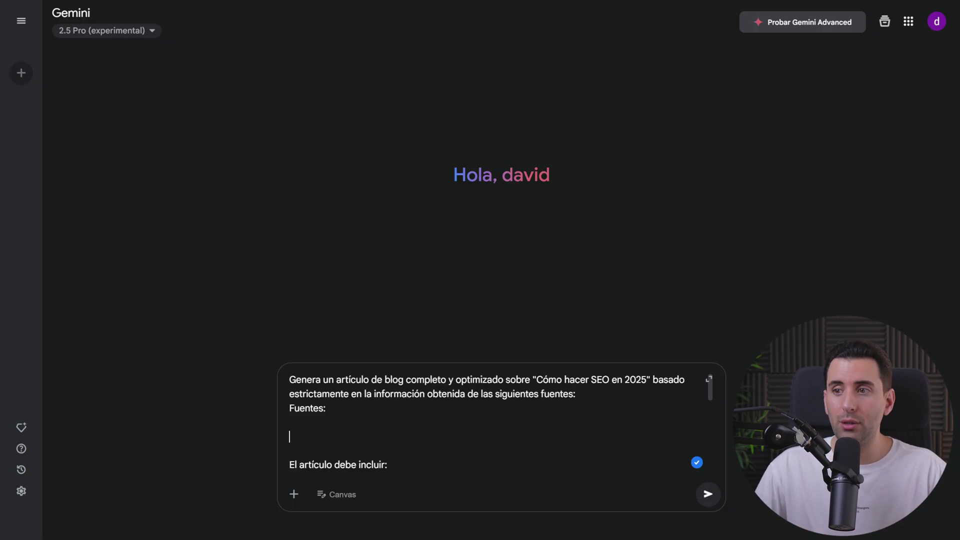
# Paste the copied NotebookLM answer under "Fuentes:" in the prompt and review the inserted text
pyautogui.click(516, 413)
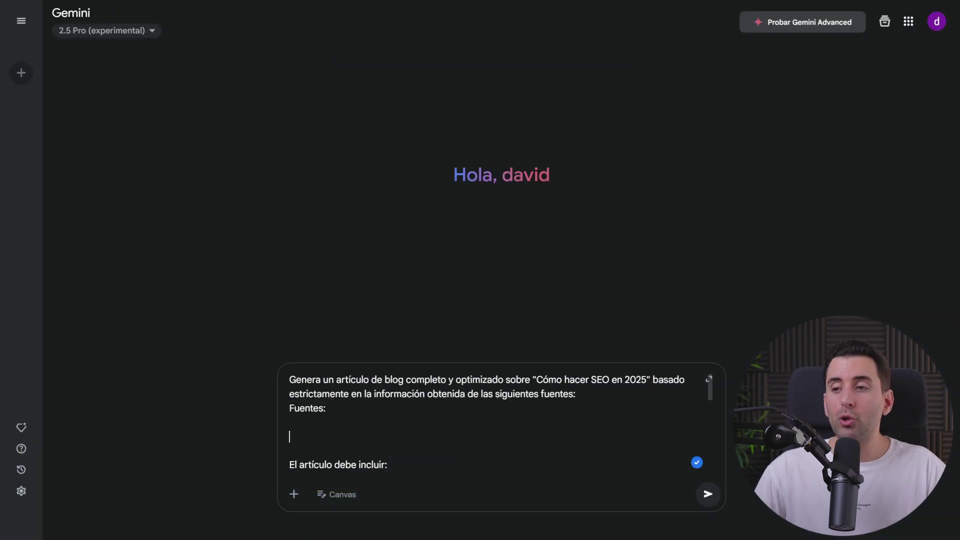
pyautogui.hotkey('ctrl', 'v')
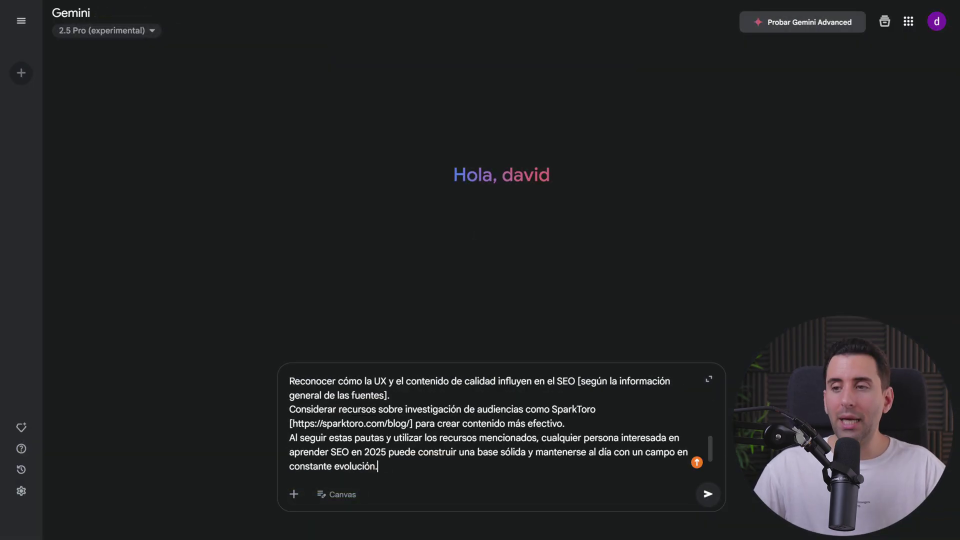
pyautogui.scroll(15, 492, 422)
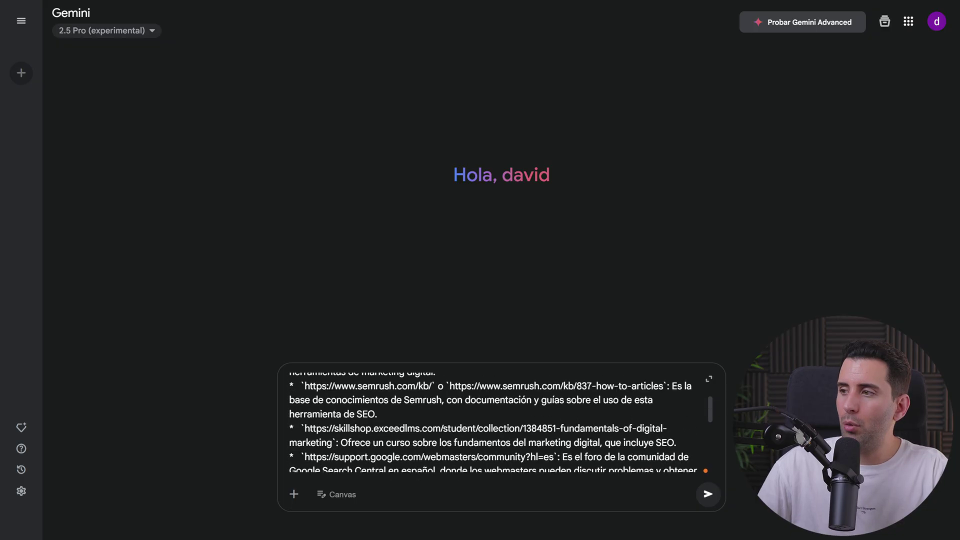
pyautogui.scroll(-10, 493, 423)
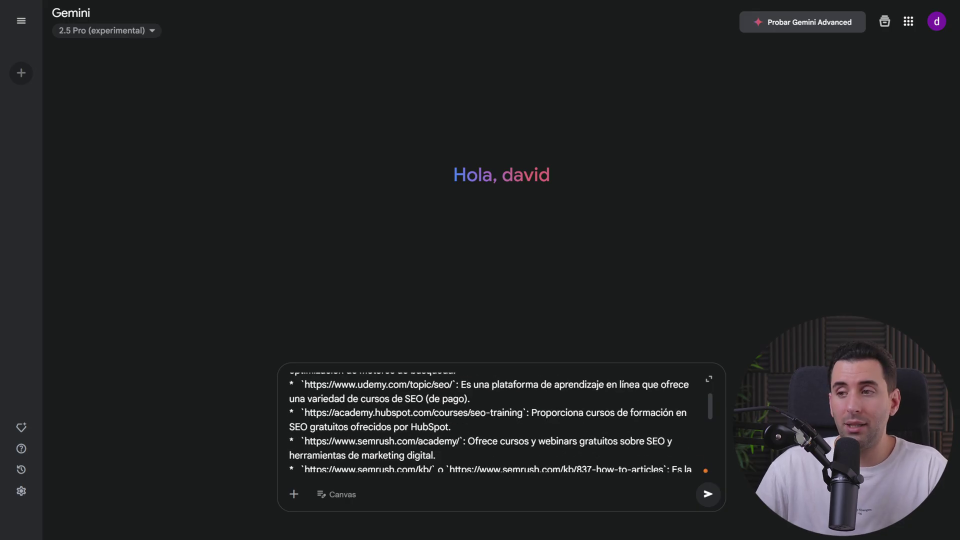
pyautogui.scroll(-10, 493, 423)
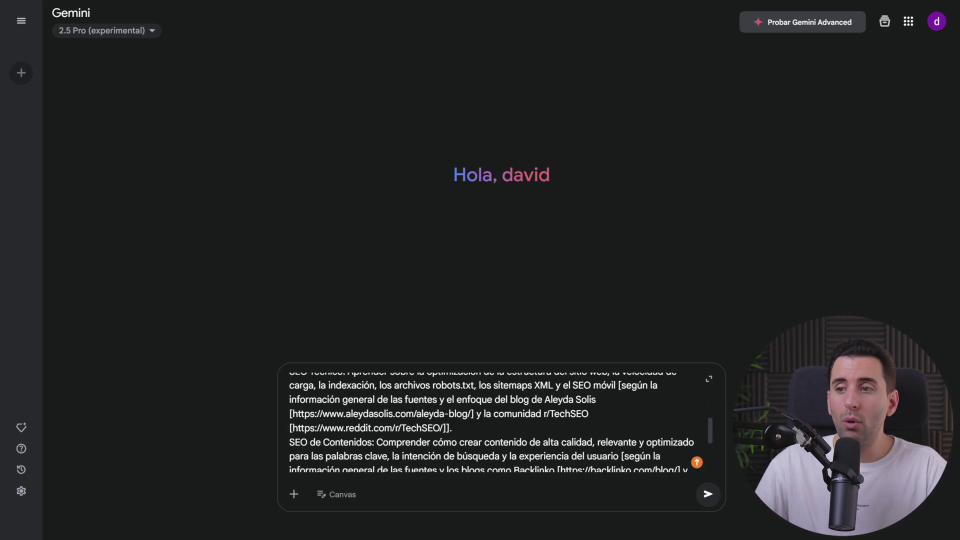
# Review the rest of the pasted prompt, including the required article sections and the tone instructions
pyautogui.scroll(-5, 492, 422)
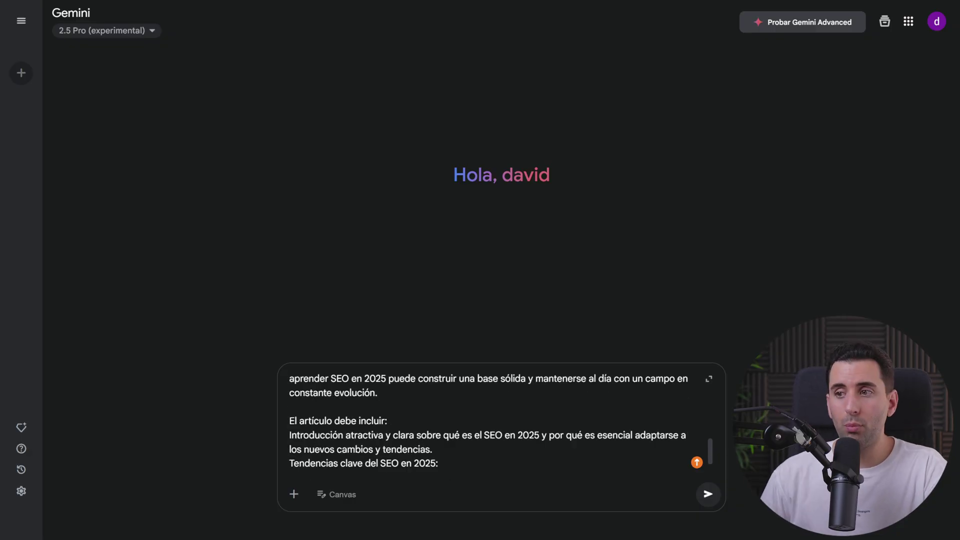
pyautogui.scroll(1, 493, 423)
pyautogui.scroll(-1, 492, 422)
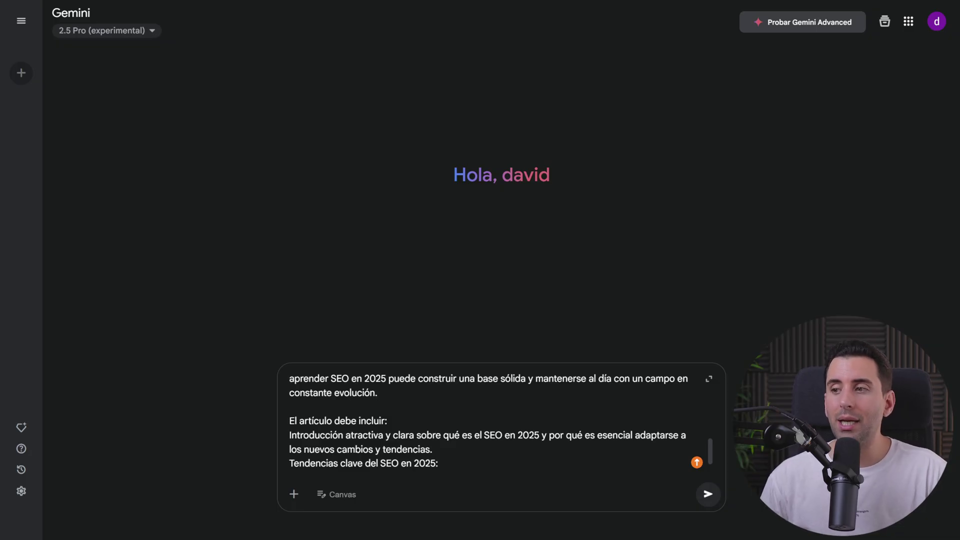
pyautogui.scroll(-1, 493, 422)
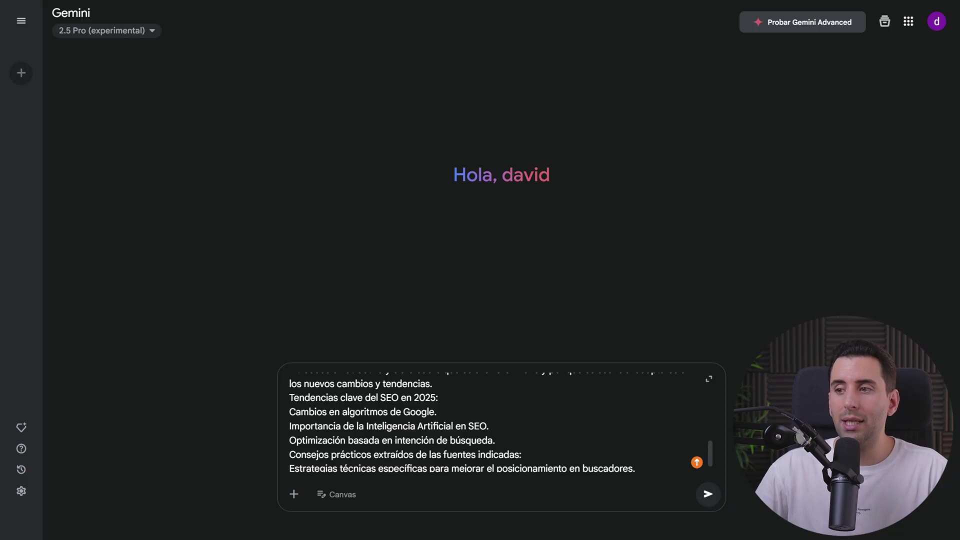
pyautogui.scroll(-2, 696, 462)
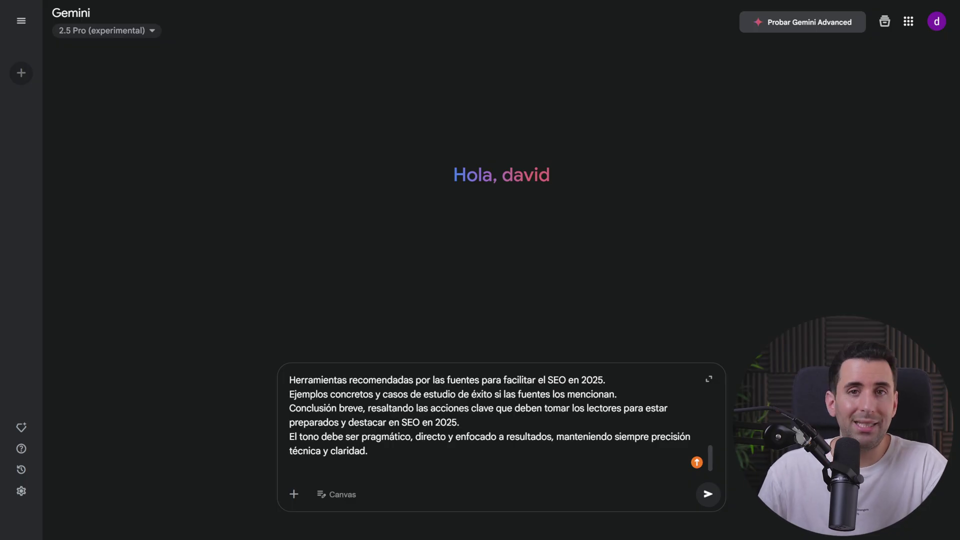
pyautogui.scroll(15, 500, 422)
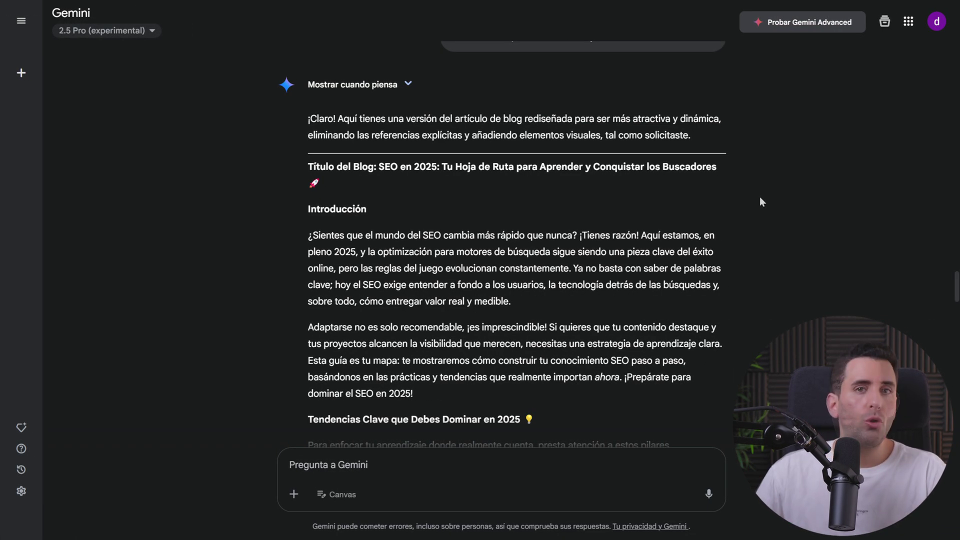
# Read through the redesigned blog article, from the introduction and key 2025 SEO trends to the step-by-step learning route
pyautogui.scroll(-2, 760, 201)
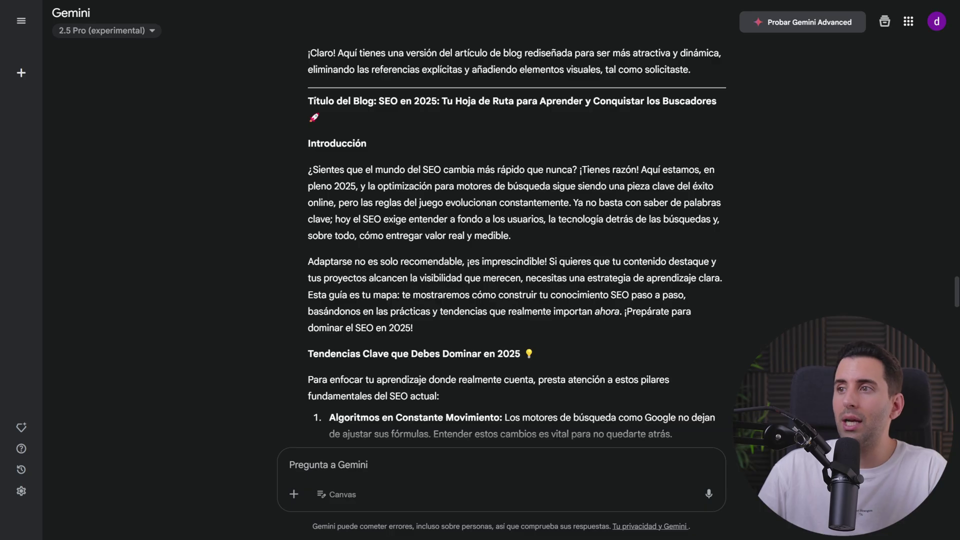
pyautogui.scroll(-3, 694, 213)
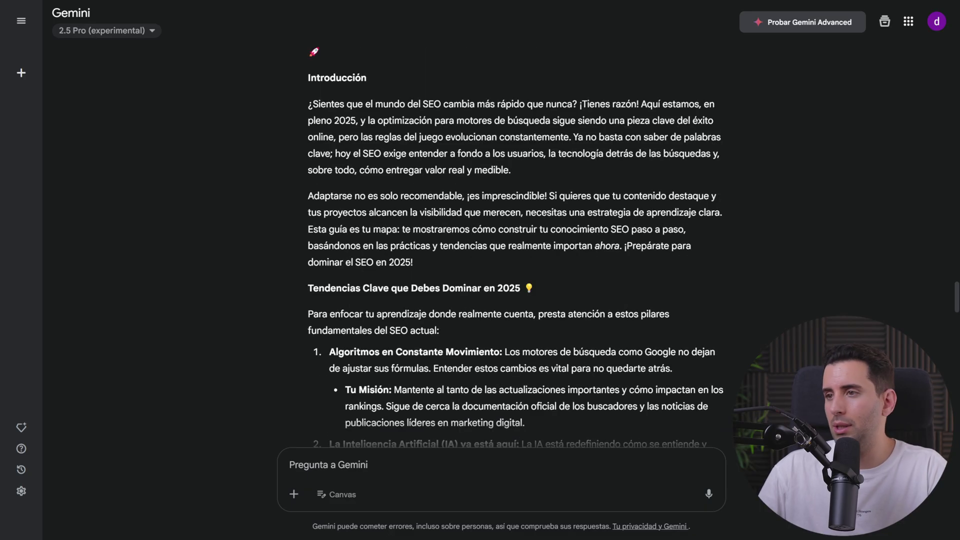
pyautogui.scroll(-3, 515, 240)
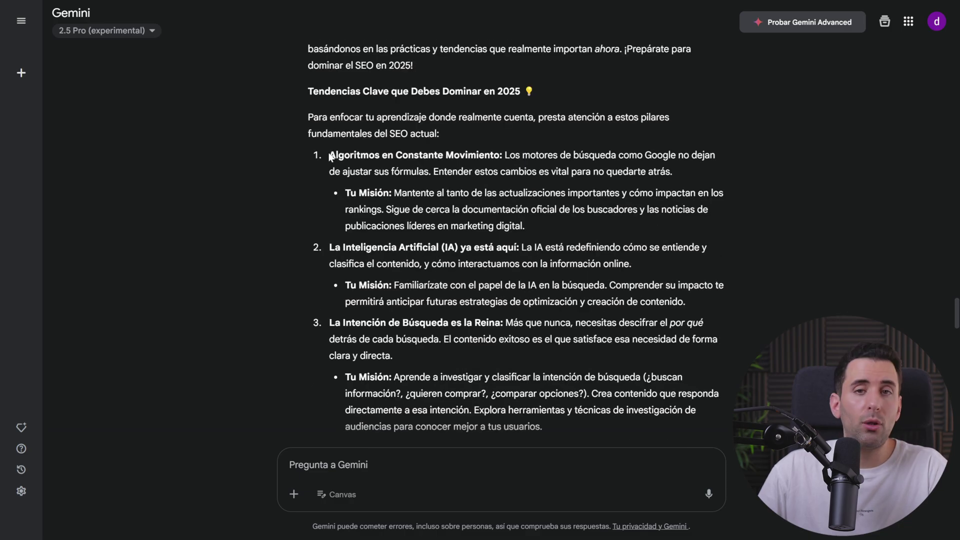
pyautogui.moveTo(314, 159); pyautogui.dragTo(494, 322)
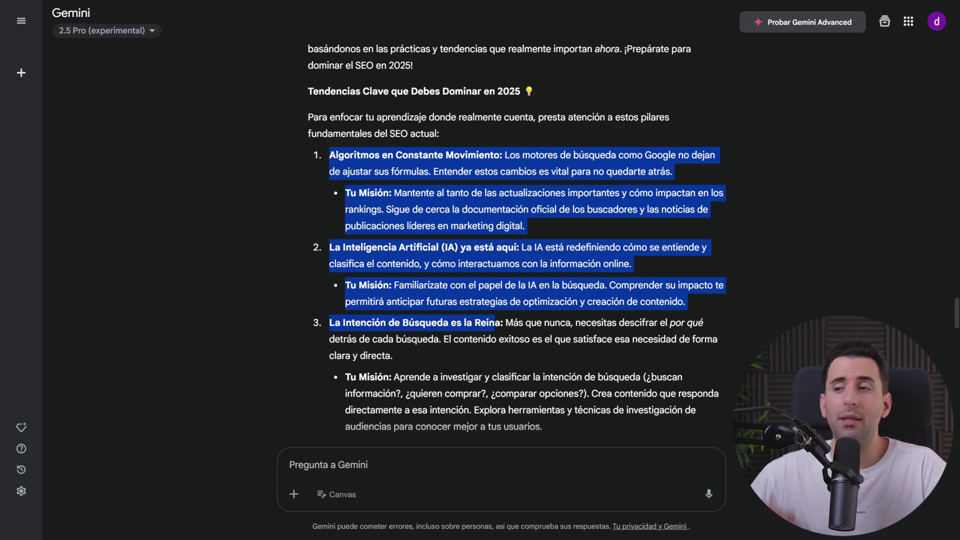
pyautogui.scroll(-3, 515, 250)
pyautogui.moveTo(334, 321); pyautogui.dragTo(405, 355)
pyautogui.click(432, 276)
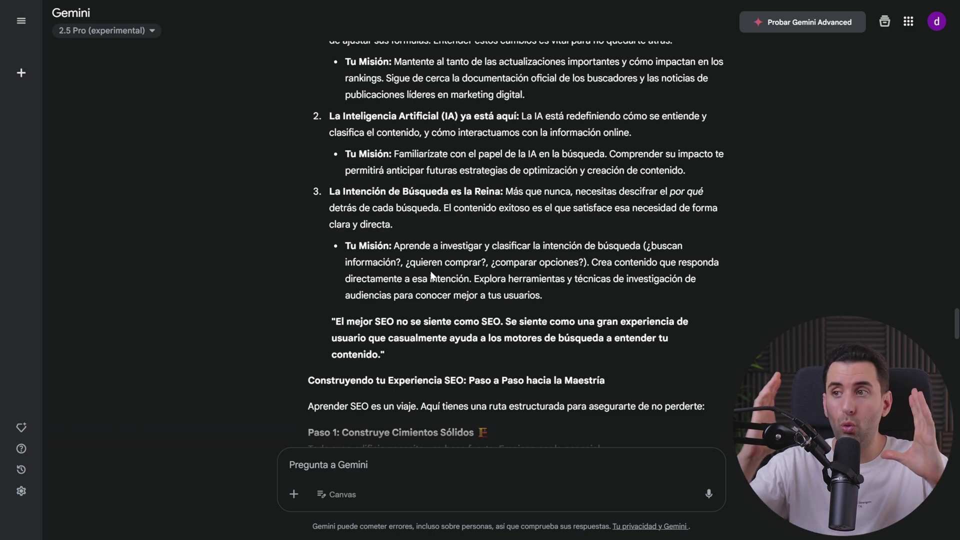
pyautogui.scroll(-3, 432, 276)
pyautogui.moveTo(488, 301); pyautogui.dragTo(330, 60)
pyautogui.click(483, 300)
pyautogui.scroll(-3, 483, 300)
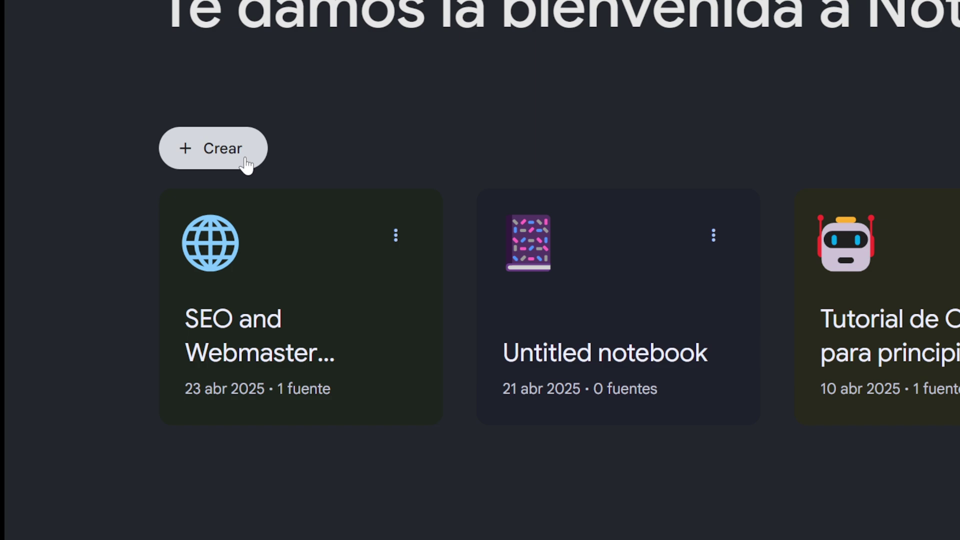
# In NotebookLM, create a new notebook with fuentes-youtube.txt as its source and look through the source's list of video links
pyautogui.click(246, 159)
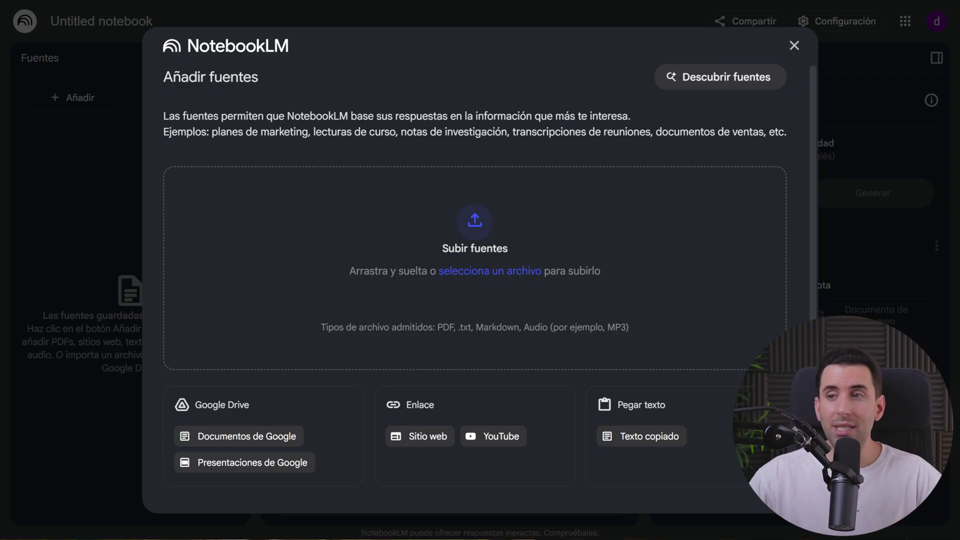
pyautogui.moveTo(169, 261); pyautogui.dragTo(454, 265)
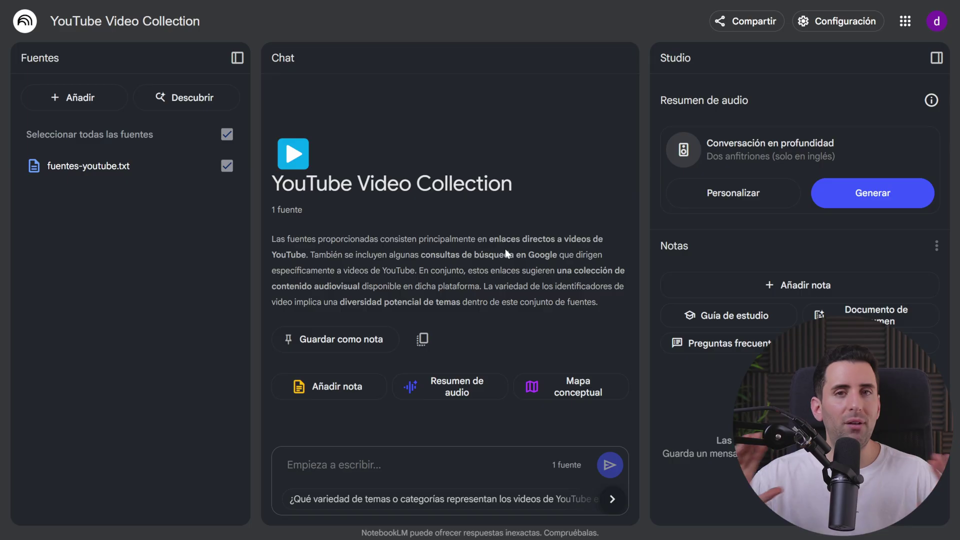
pyautogui.click(128, 165)
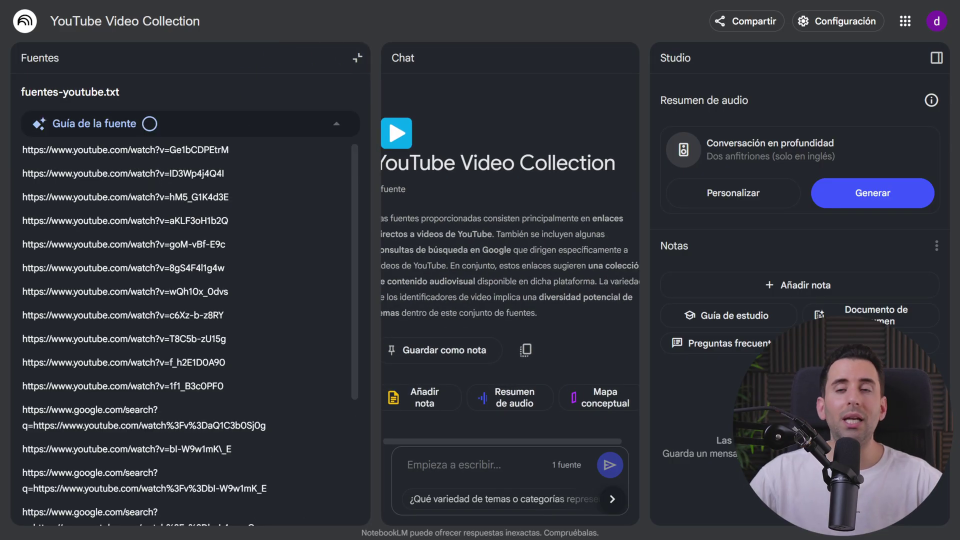
pyautogui.scroll(-5, 302, 328)
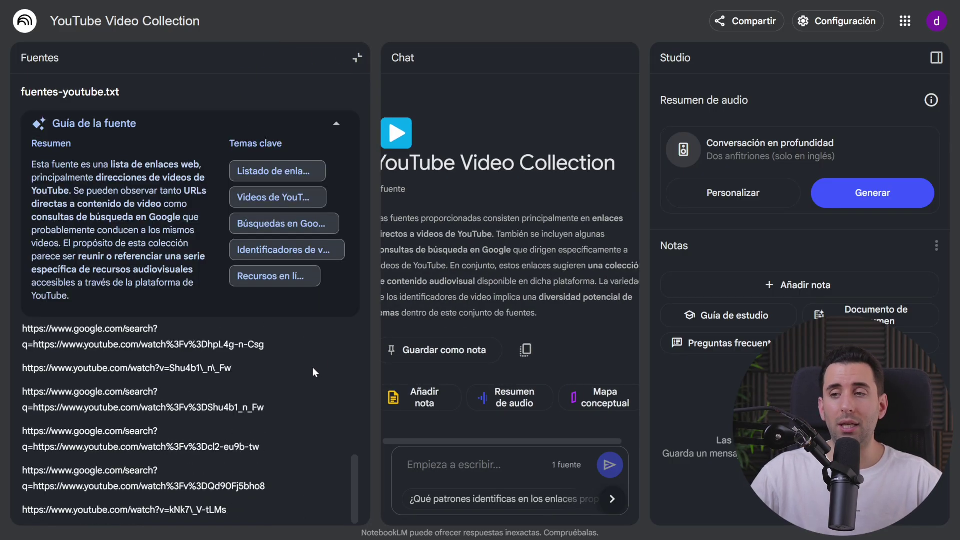
pyautogui.scroll(10, 313, 367)
pyautogui.click(336, 123)
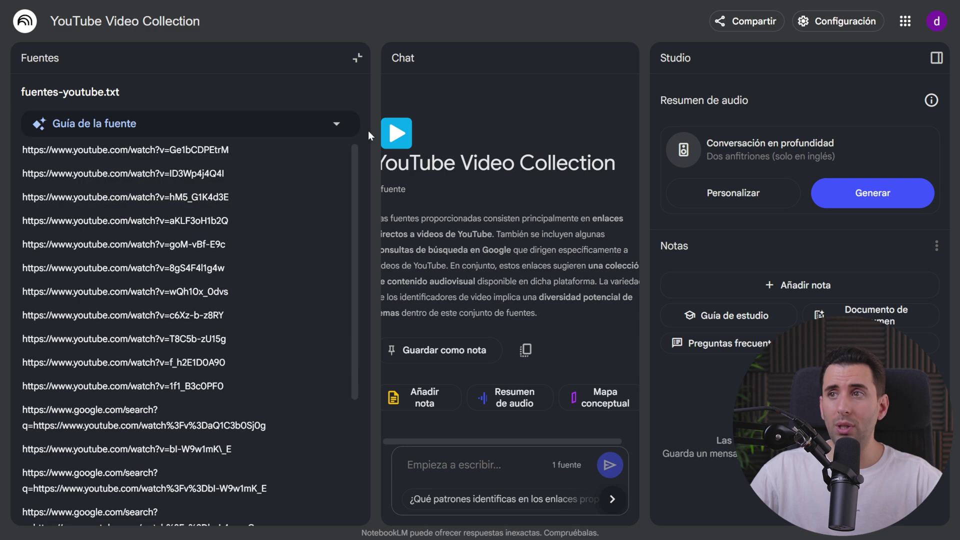
pyautogui.click(357, 60)
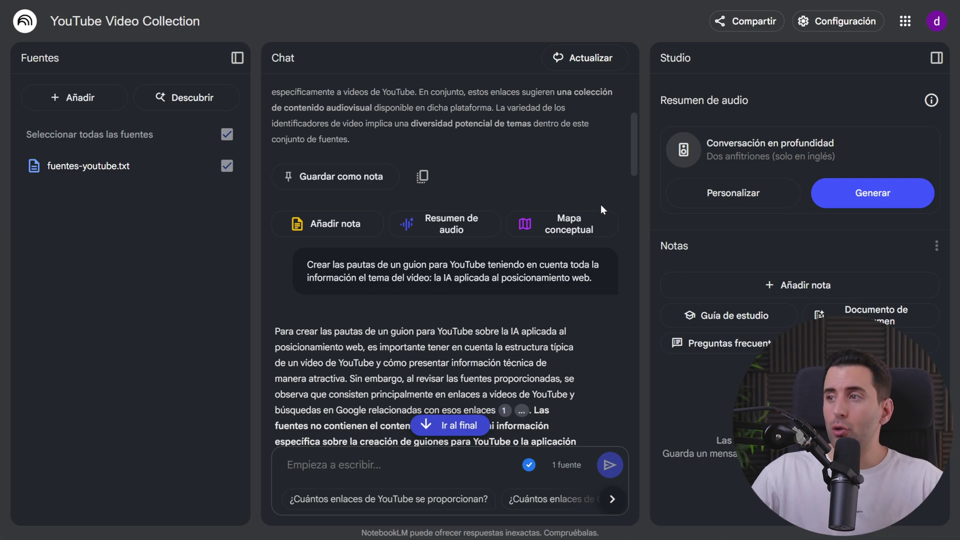
# Read through the YouTube script guidelines about AI applied to web positioning in the chat answer and copy the whole answer
pyautogui.scroll(-4, 600, 206)
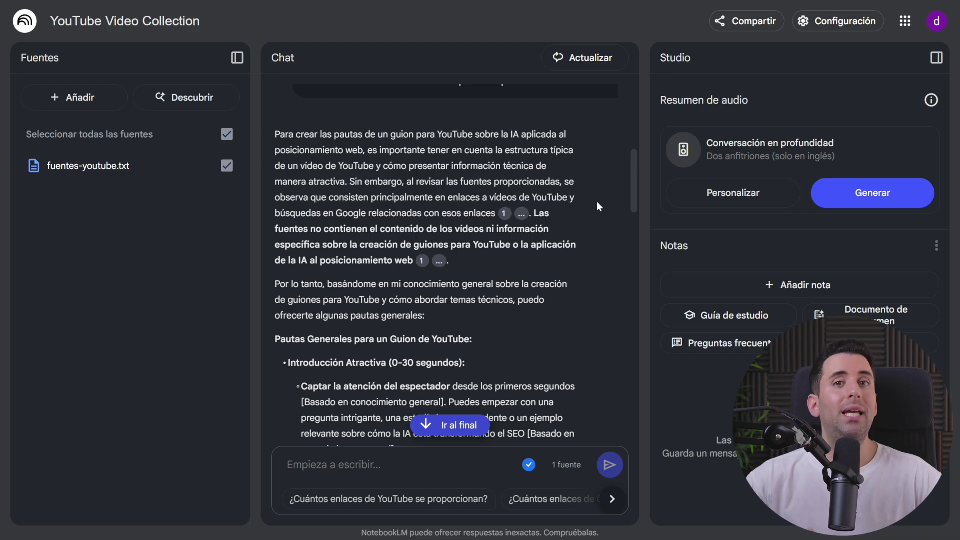
pyautogui.scroll(-3, 597, 202)
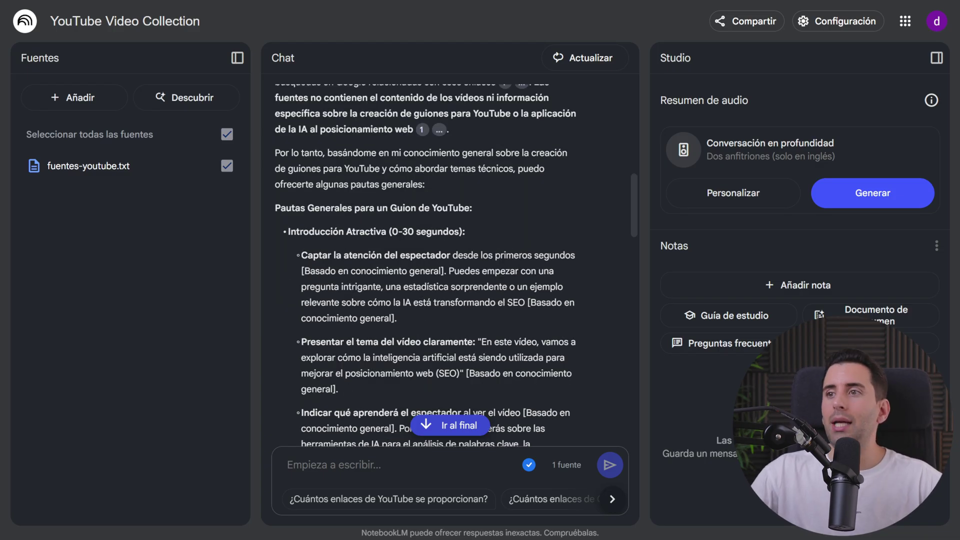
pyautogui.scroll(-4, 484, 236)
pyautogui.moveTo(322, 302); pyautogui.dragTo(429, 302)
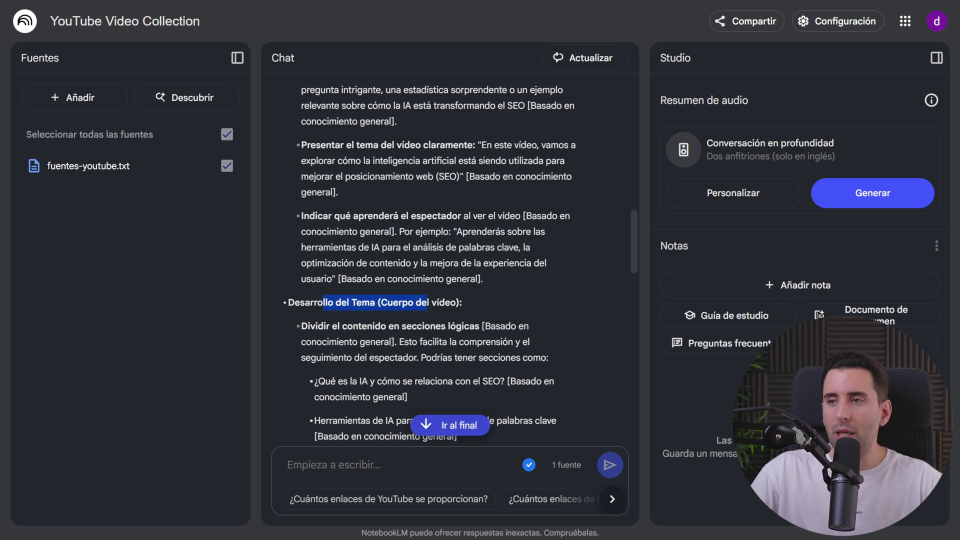
pyautogui.scroll(-4, 488, 297)
pyautogui.scroll(-3, 450, 260)
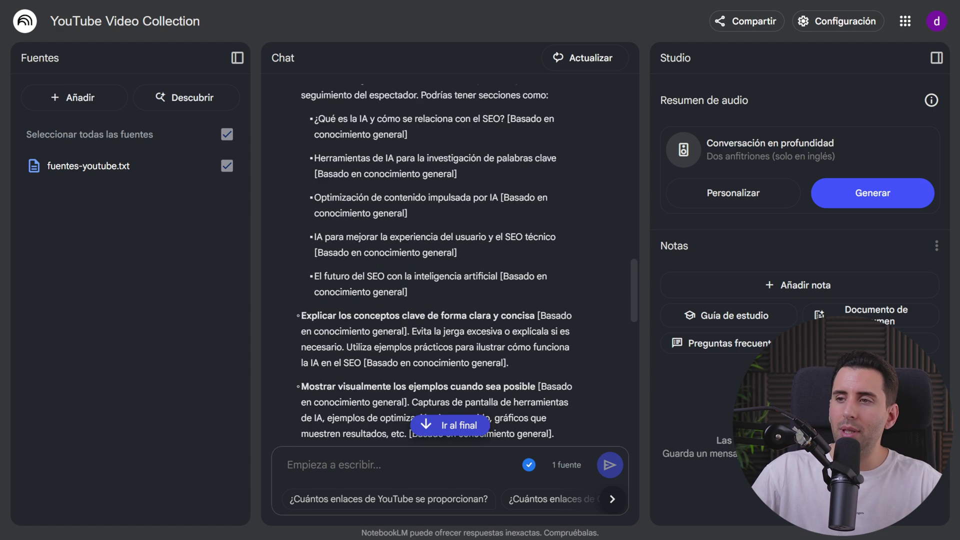
pyautogui.scroll(-4, 450, 260)
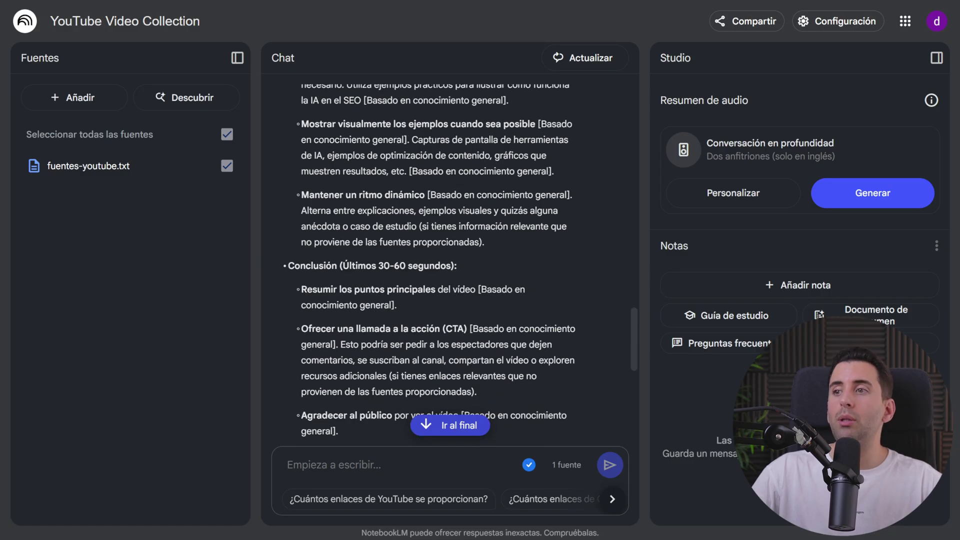
pyautogui.scroll(-5, 450, 255)
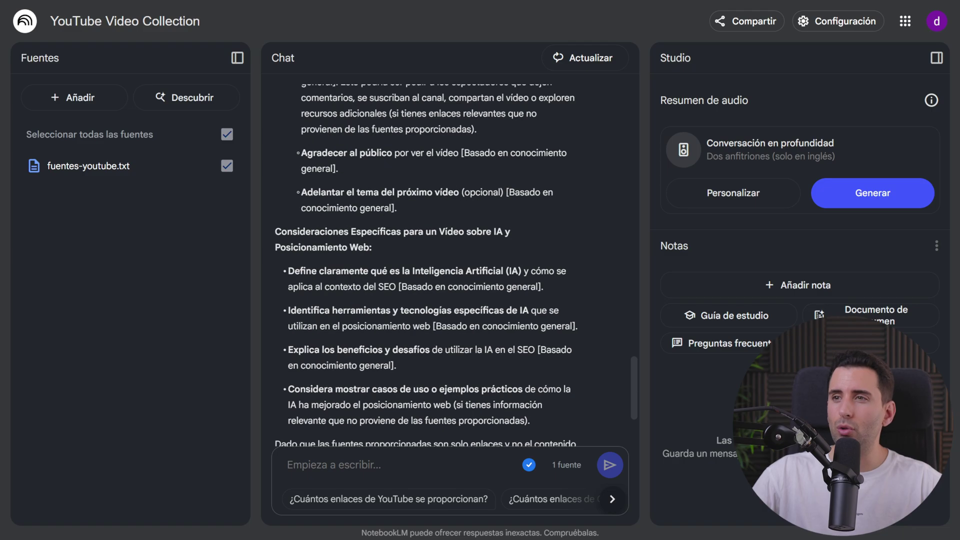
pyautogui.scroll(-1, 450, 260)
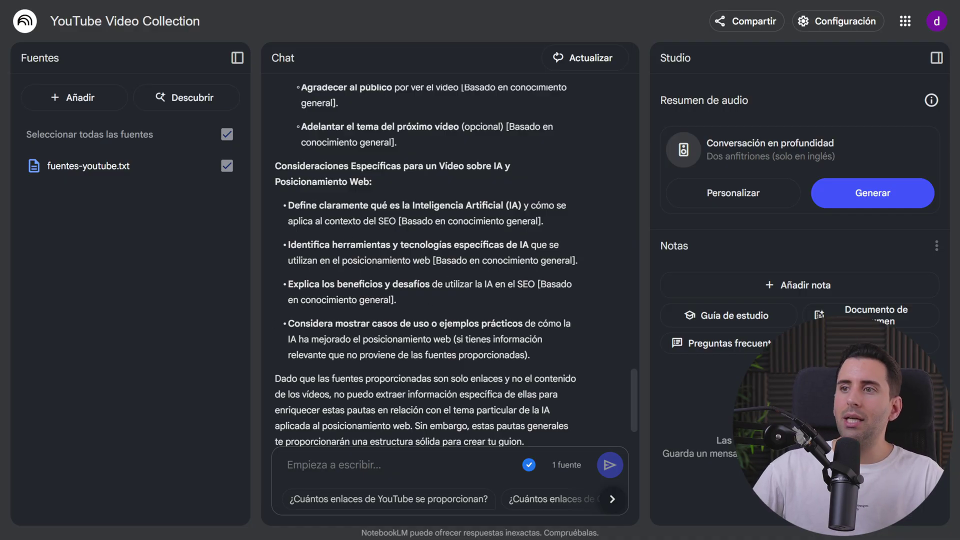
pyautogui.scroll(-1, 450, 259)
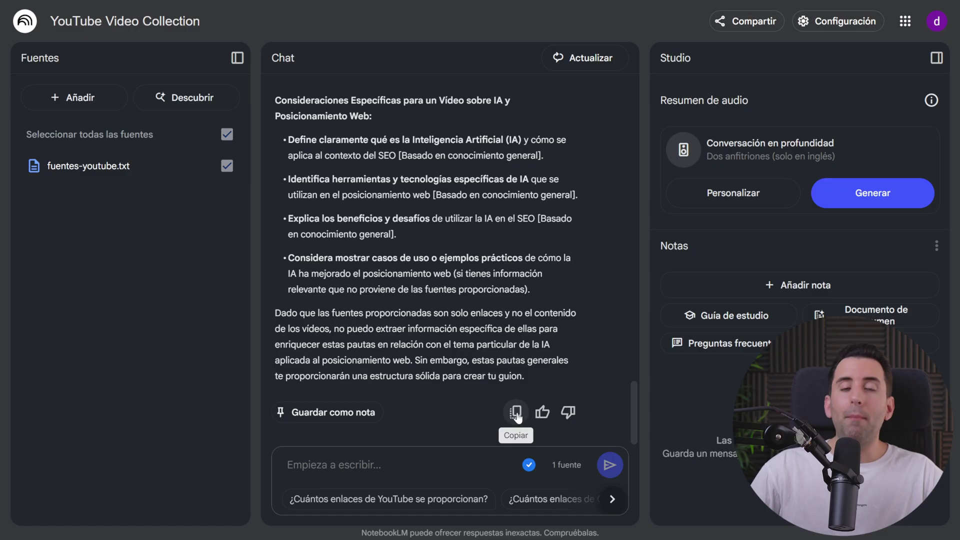
pyautogui.click(516, 415)
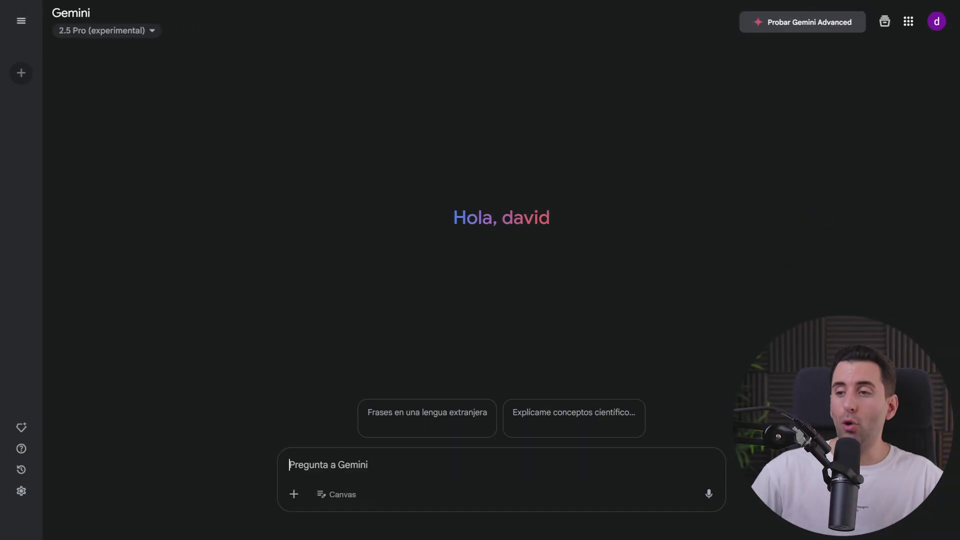
# In Gemini, paste the copied guidelines and request a YouTube video script on "Como usar la IA para posicionar tu web" using that information
pyautogui.hotkey('ctrl', 'v')
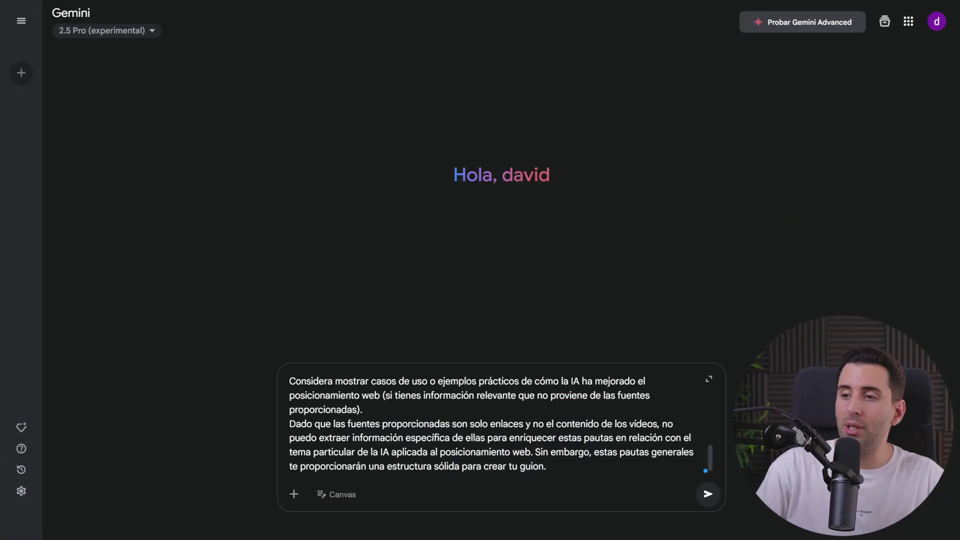
pyautogui.hotkey('shift', 'Return')
pyautogui.hotkey('shift', 'Return')
pyautogui.write('Crear un guion para un vídeo de YouTube sobre "Como usar la IA para posicionar tu web" teniendo en cuenta toda la información.')
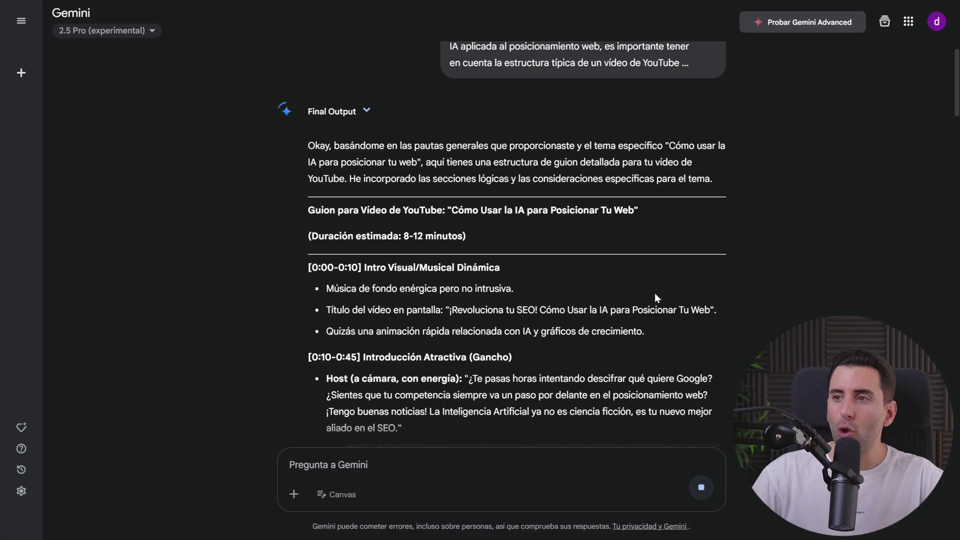
# Read through the generated YouTube script, including its timed sections, visual cues, call to action and creator notes
pyautogui.scroll(-10, 545, 220)
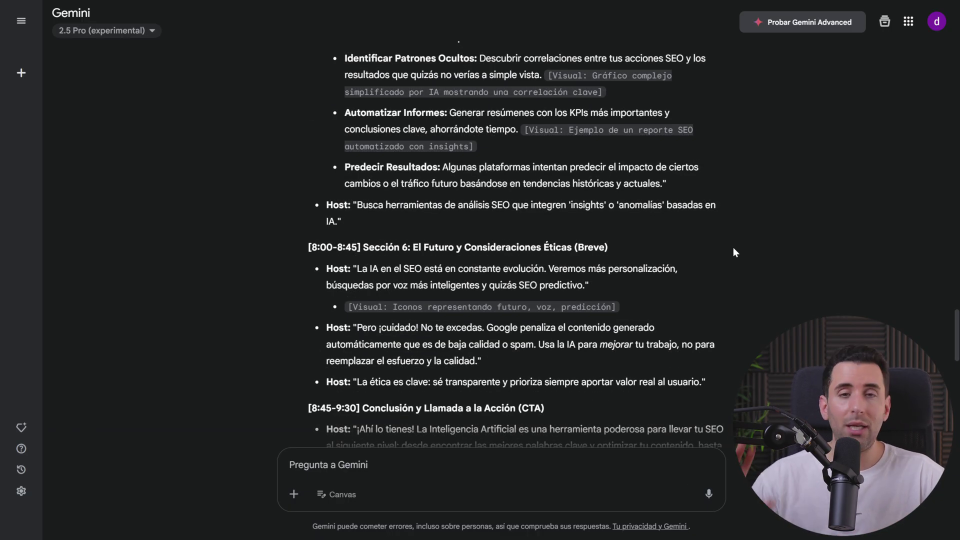
pyautogui.scroll(-2, 718, 223)
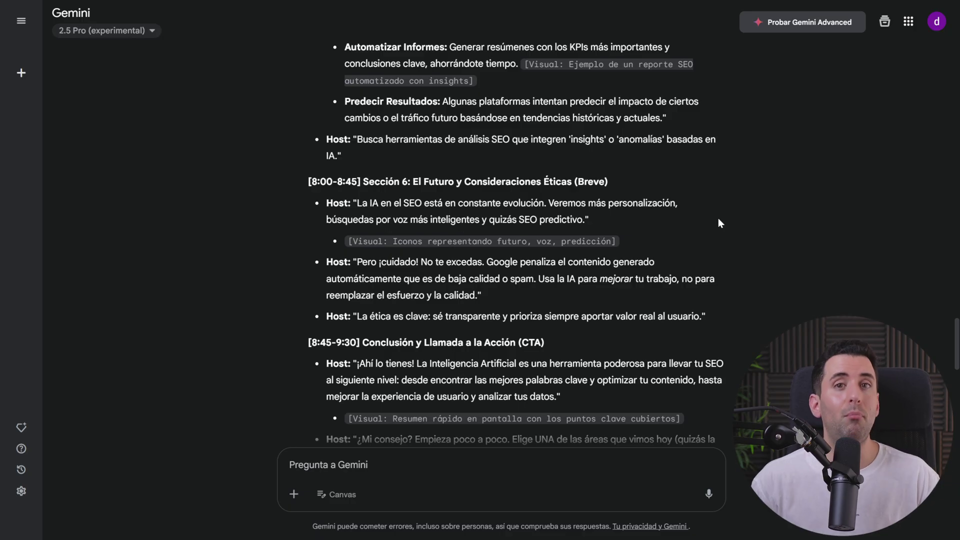
pyautogui.scroll(-6, 718, 223)
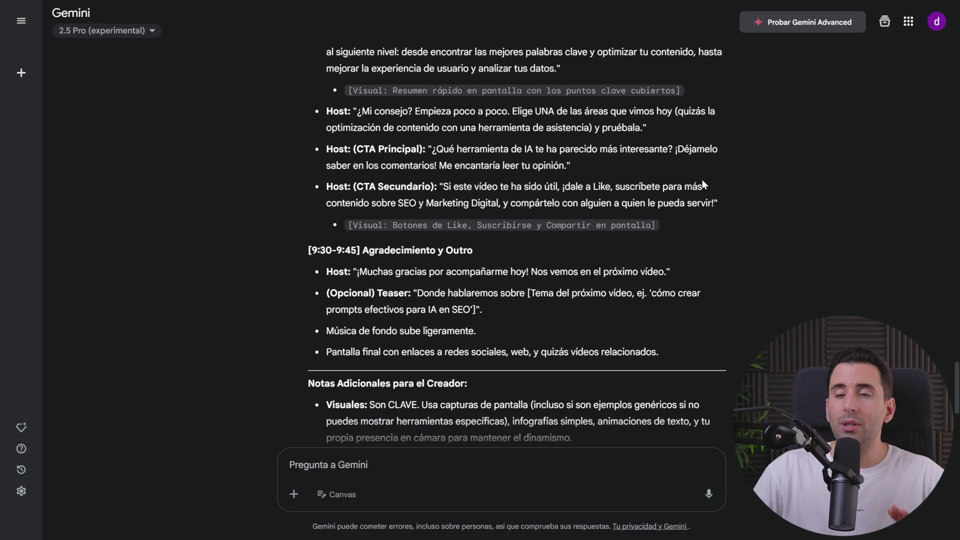
pyautogui.scroll(-4, 702, 184)
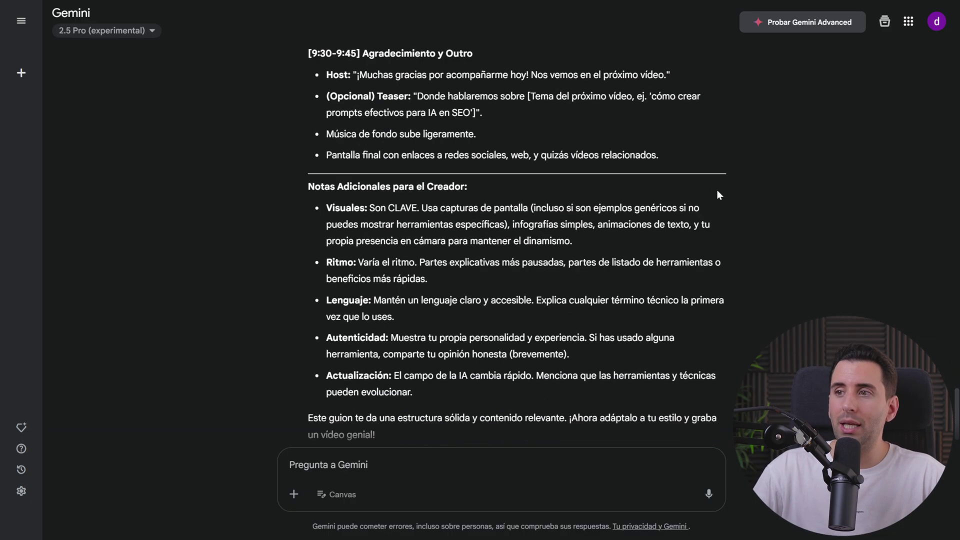
pyautogui.scroll(20, 649, 188)
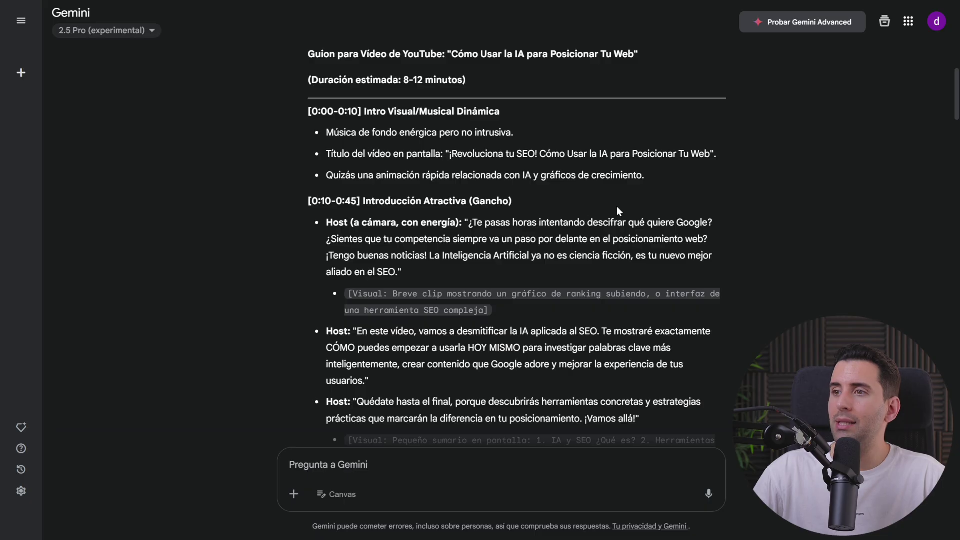
pyautogui.scroll(-3, 617, 210)
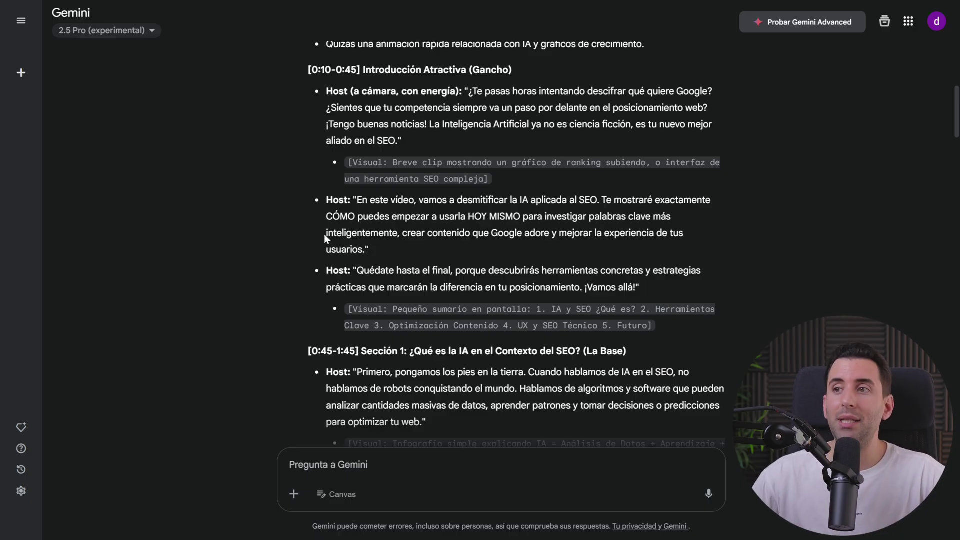
pyautogui.scroll(-3, 617, 230)
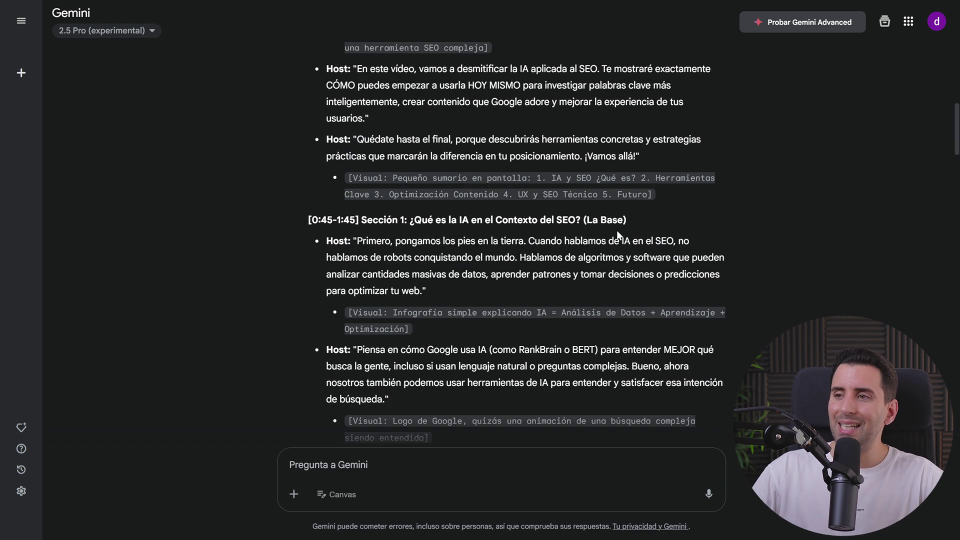
# Examine the script's sections on AI basics in SEO, keyword research, and content creation and optimization
pyautogui.scroll(-5, 694, 214)
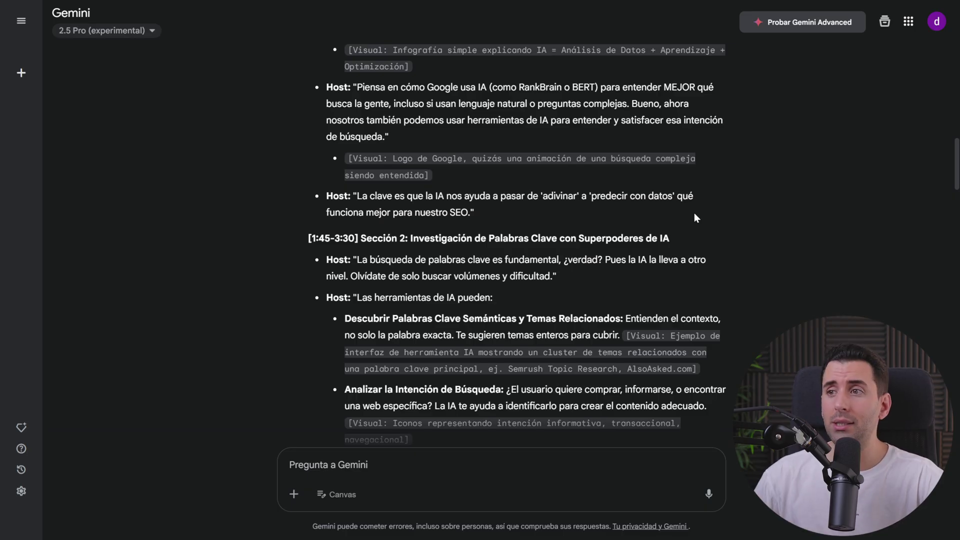
pyautogui.scroll(-1, 694, 214)
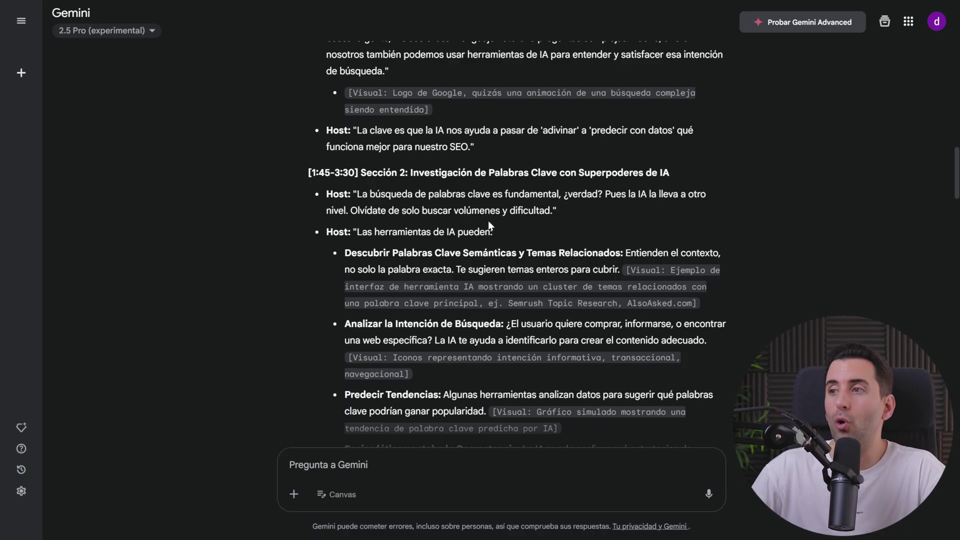
pyautogui.scroll(-6, 514, 216)
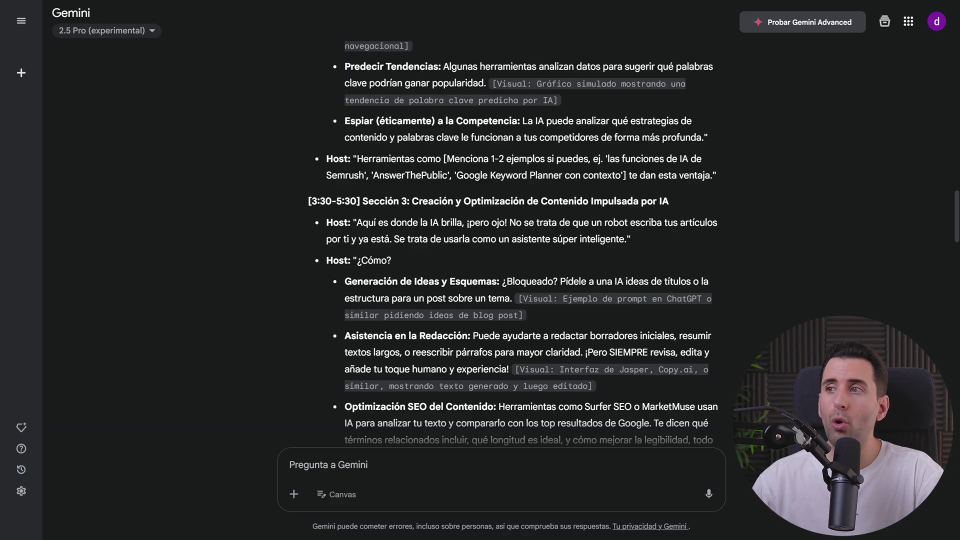
pyautogui.scroll(-1, 741, 174)
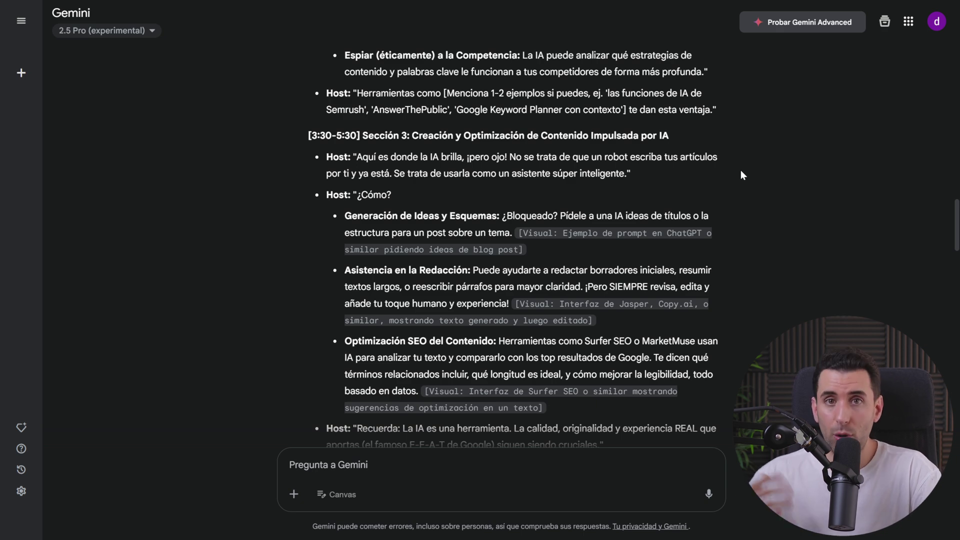
pyautogui.scroll(-3, 740, 170)
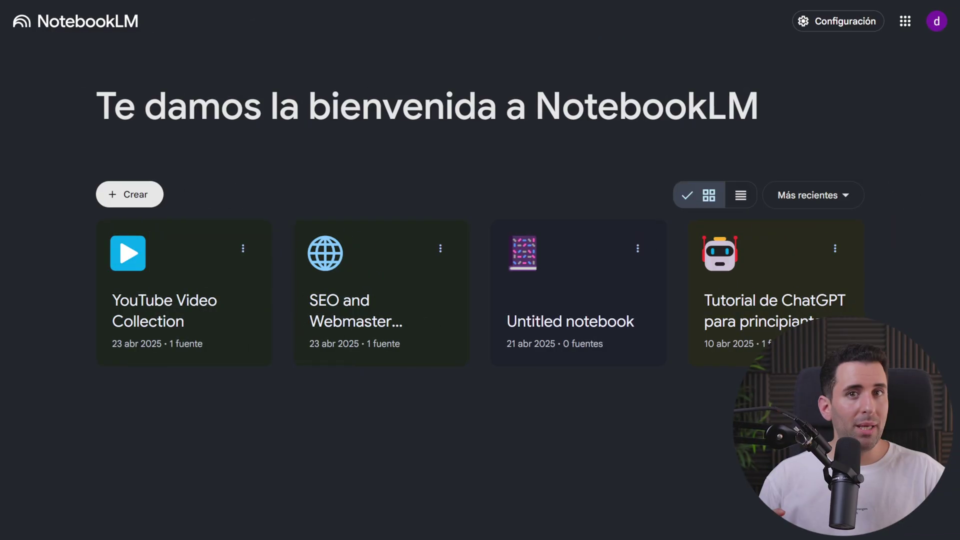
# In NotebookLM, create a new notebook, check the list of landing page URLs, and add landing-page-fuentes.txt as its source
pyautogui.click(140, 196)
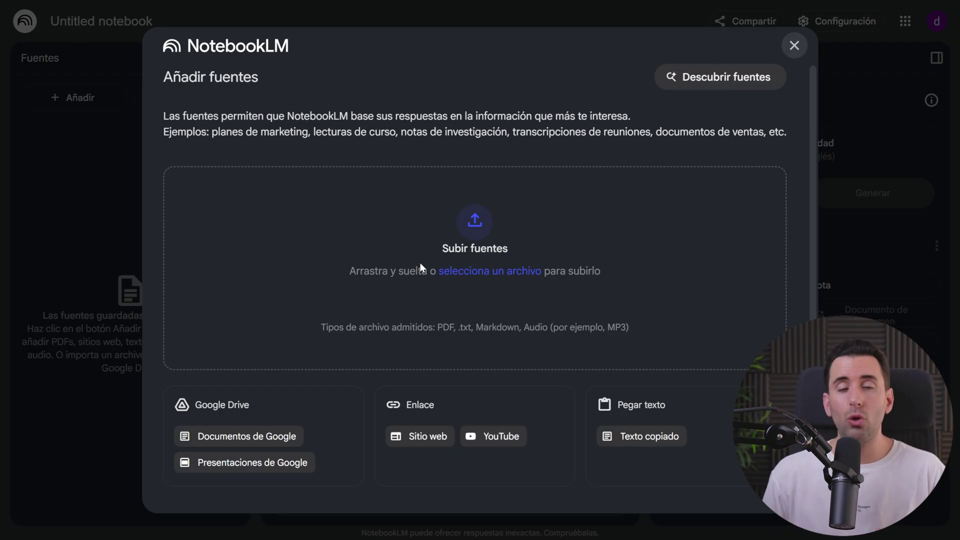
pyautogui.hotkey('alt', 'Tab')
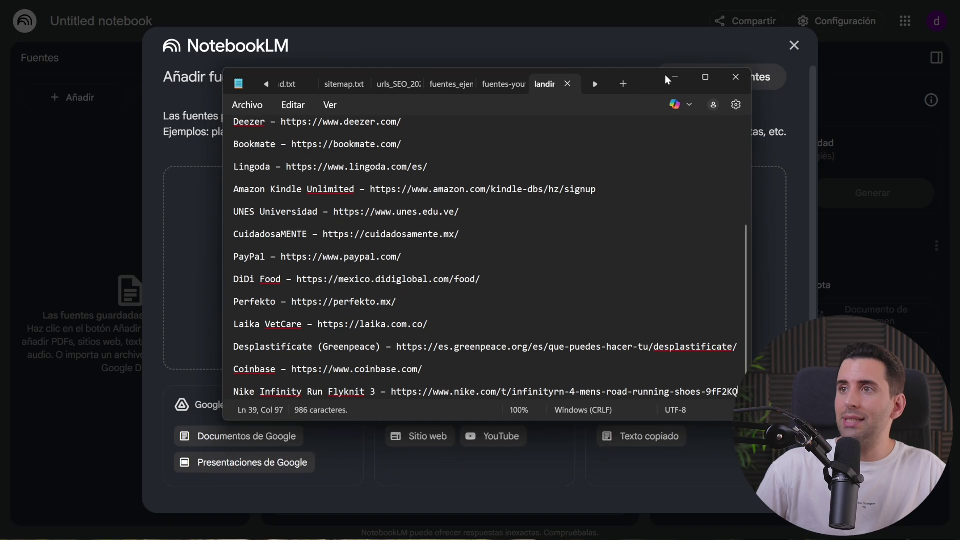
pyautogui.scroll(3, 490, 258)
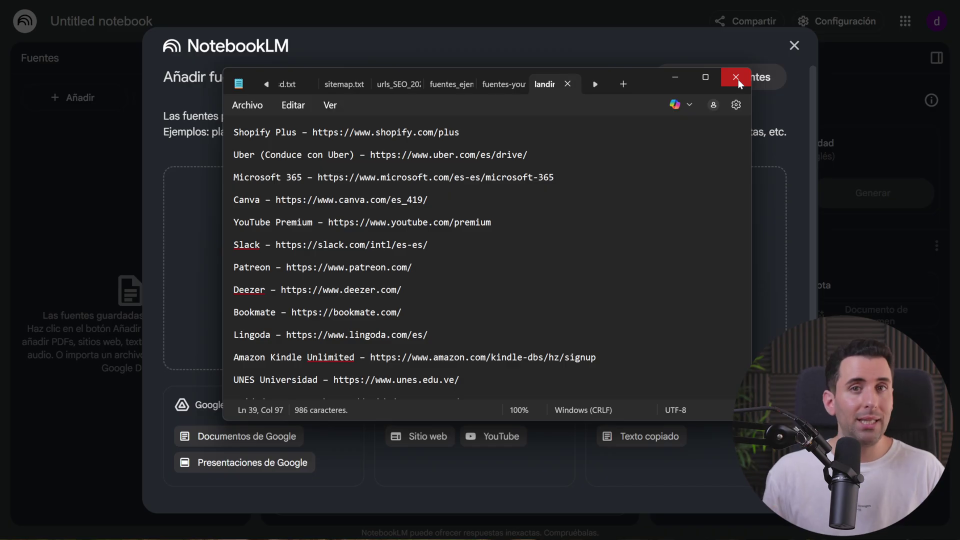
pyautogui.click(735, 78)
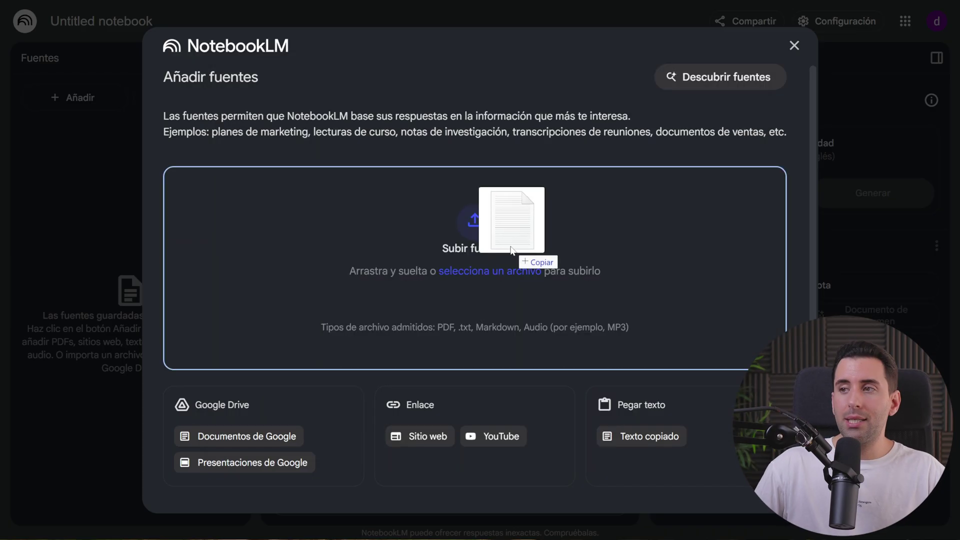
pyautogui.moveTo(495, 240); pyautogui.dragTo(505, 248)
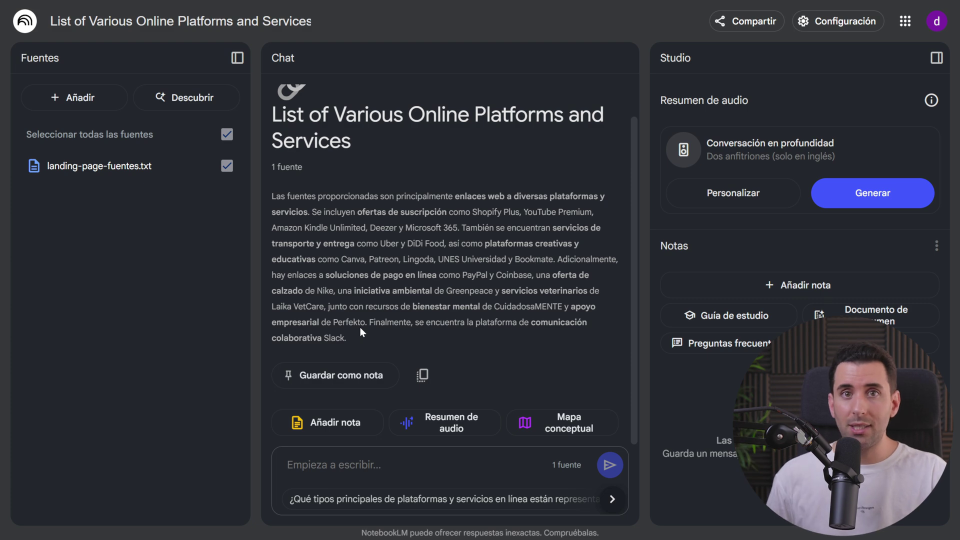
# Ask for a document for a perfect, sales-focused landing page about "Un curso de SEO", extracting all possible information from the provided URLs
pyautogui.click(288, 465)
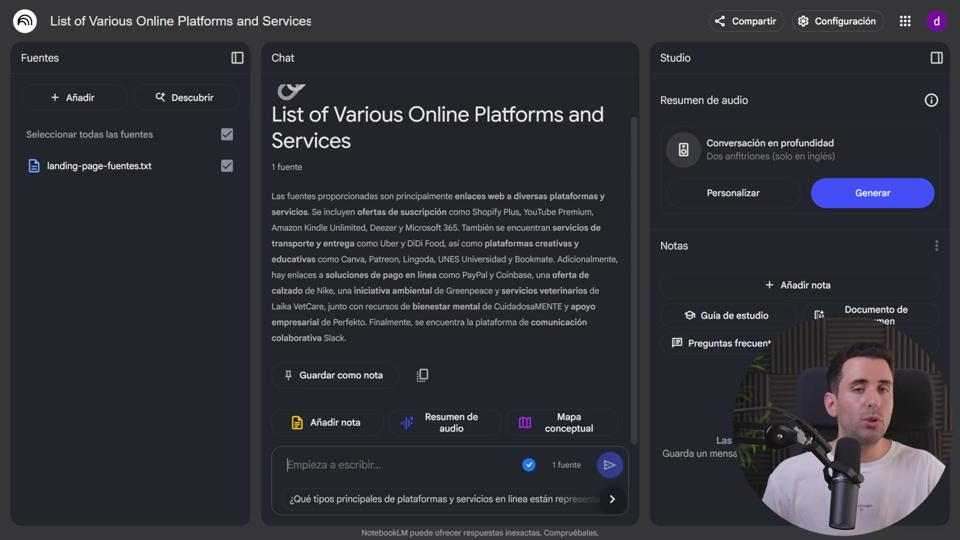
pyautogui.write('Ayúdame a generar un documento para crear una Landing Page perfecta sobre "X" que esté especialmente diseñada para convertir (para la venta).')
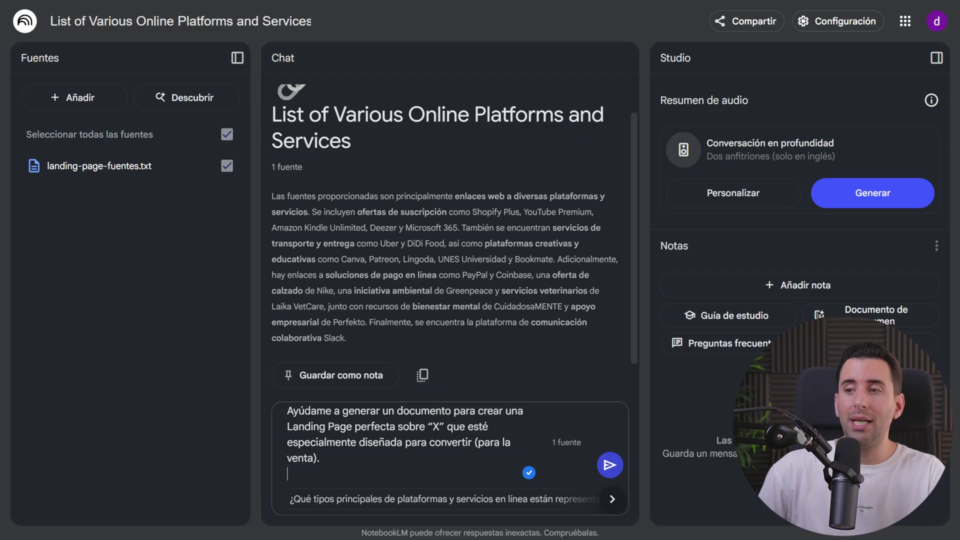
pyautogui.doubleClick(435, 426)
pyautogui.write('Un curso de SEO')
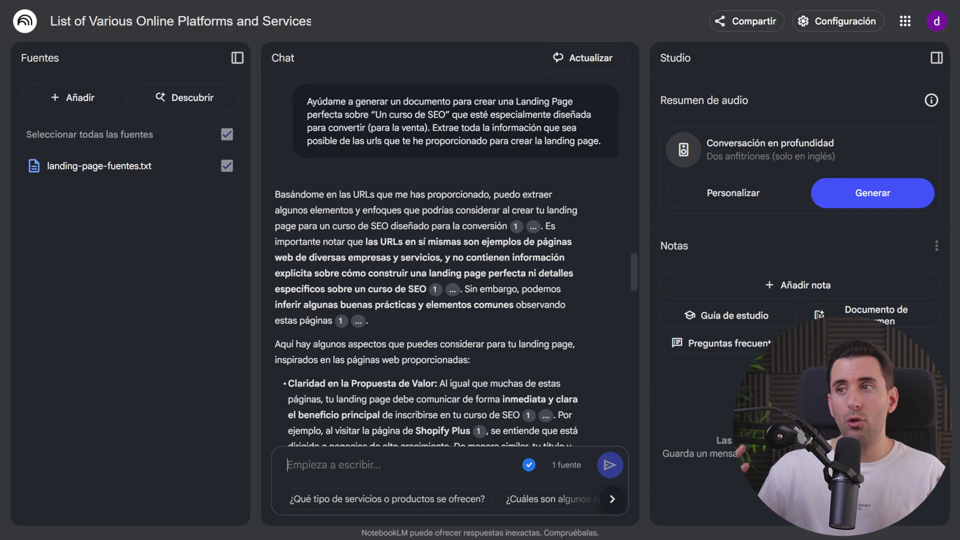
# Read the answer's landing page recommendations on value proposition, calls to action, and professional design and trust
pyautogui.moveTo(433, 128); pyautogui.dragTo(604, 145)
pyautogui.click(595, 163)
pyautogui.scroll(-3, 513, 340)
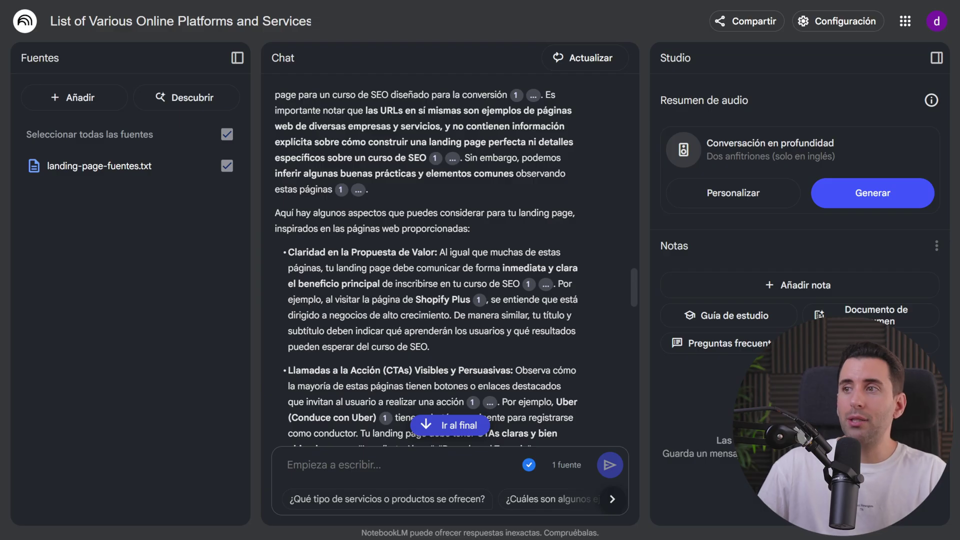
pyautogui.scroll(-2, 450, 260)
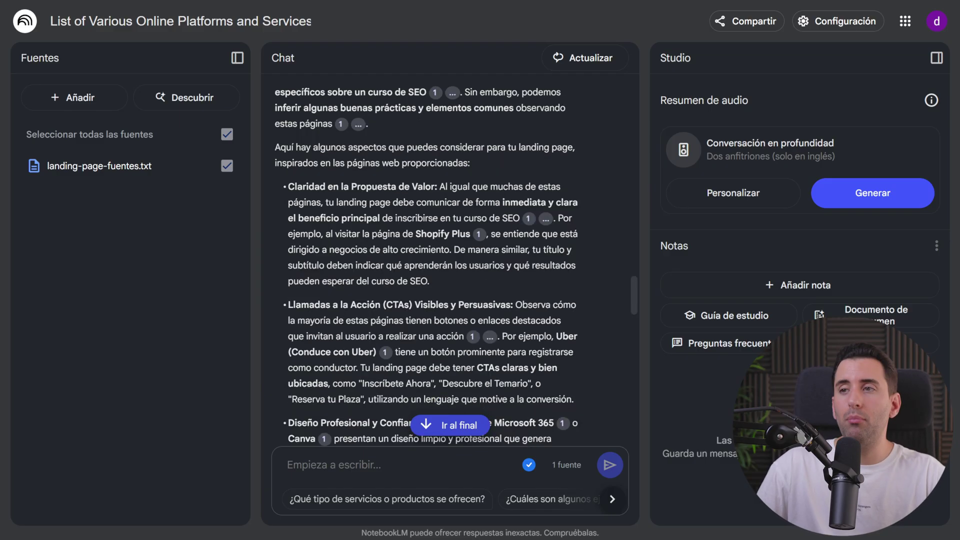
pyautogui.scroll(-2, 450, 260)
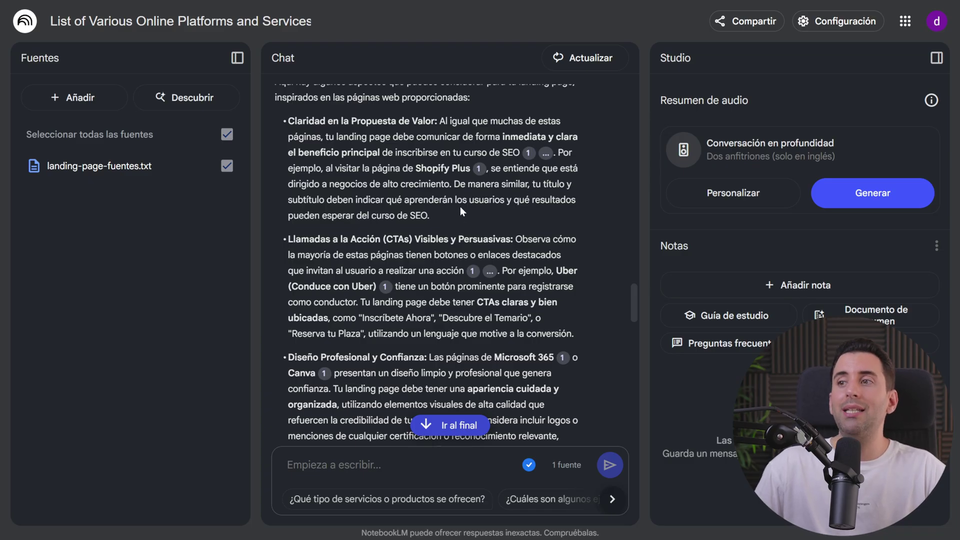
pyautogui.scroll(-1, 469, 206)
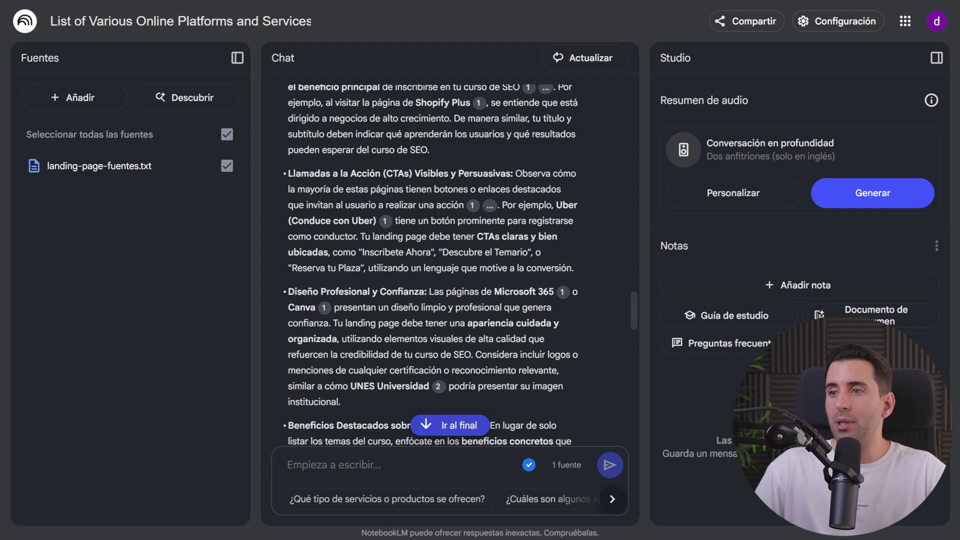
pyautogui.scroll(-1, 304, 237)
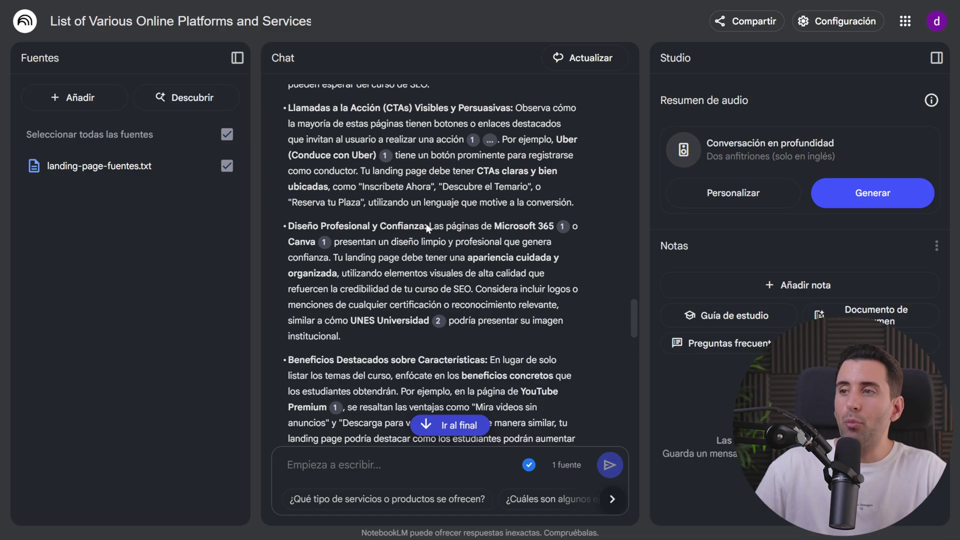
pyautogui.moveTo(429, 226); pyautogui.dragTo(554, 225)
pyautogui.click(572, 227)
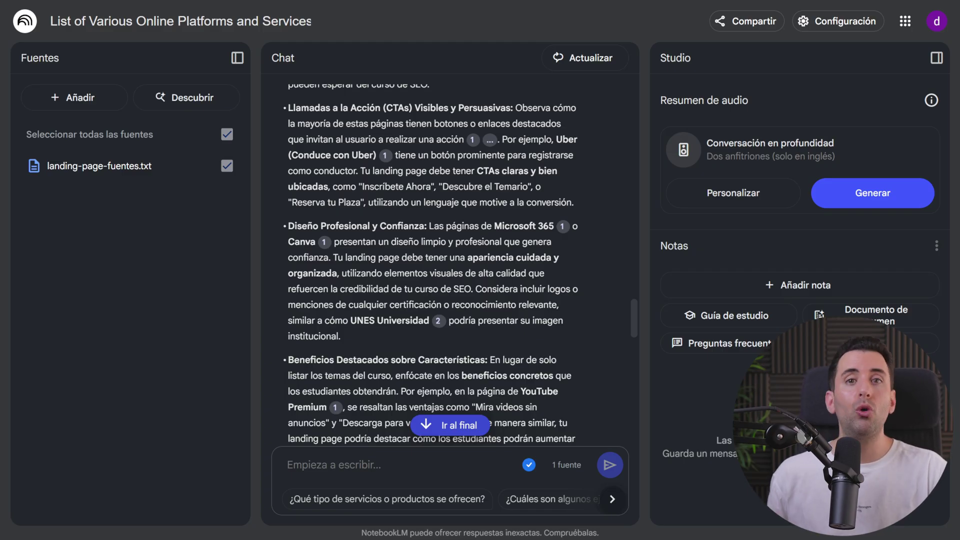
# Read through the remaining landing page recommendations, from highlighted benefits to local context, and copy the whole answer
pyautogui.scroll(-1, 347, 300)
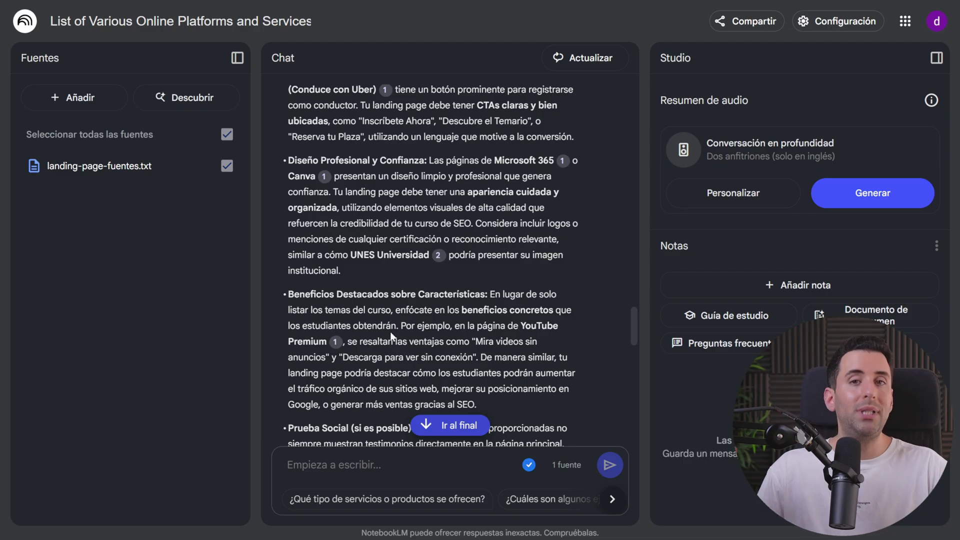
pyautogui.scroll(-2, 427, 336)
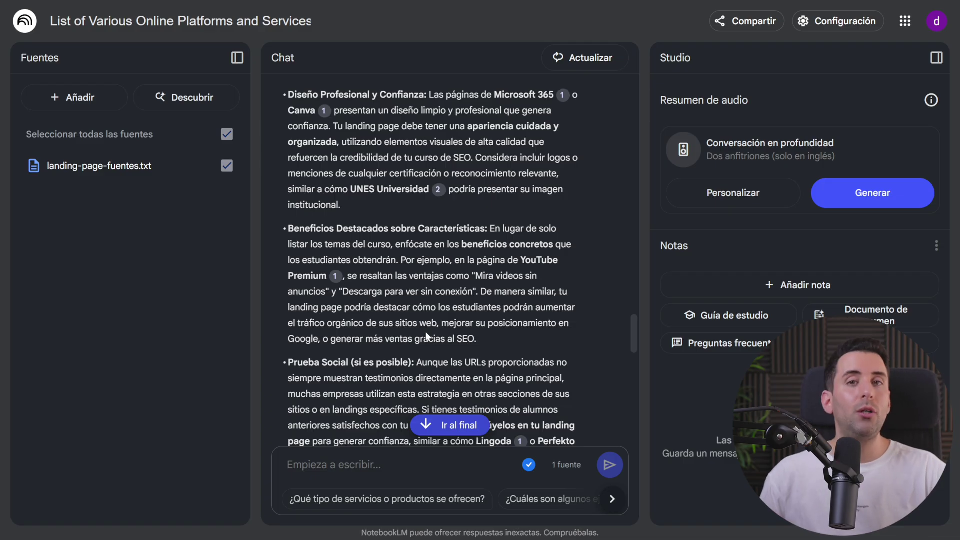
pyautogui.scroll(-10, 424, 332)
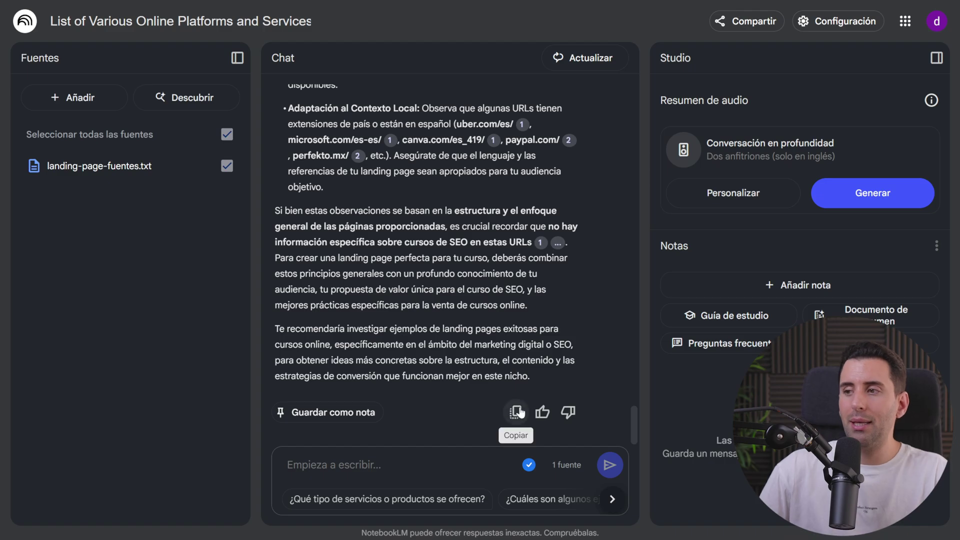
pyautogui.click(516, 412)
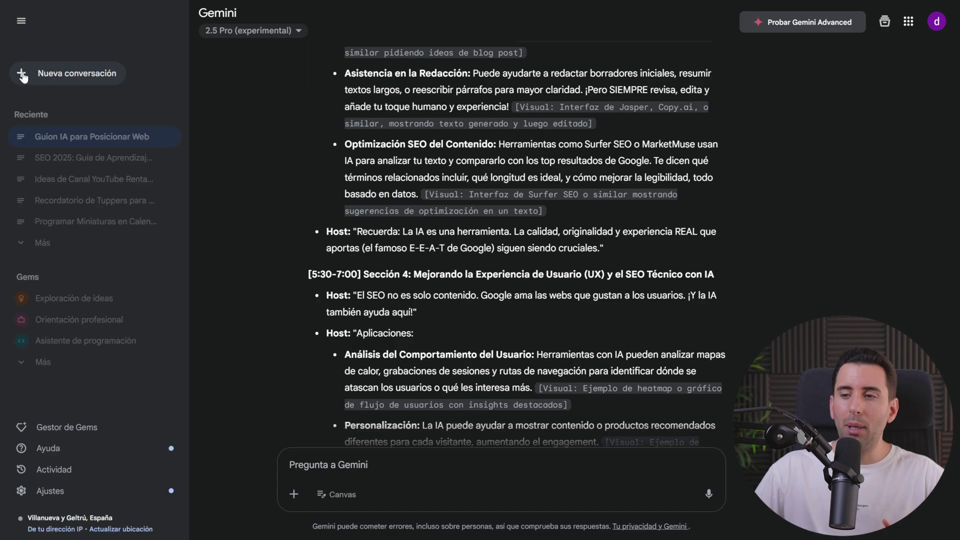
# In a new Gemini conversation with Canvas enabled, request a landing page for "Mi curso de SEO de Youtube" based on the pasted recommendations
pyautogui.click(22, 73)
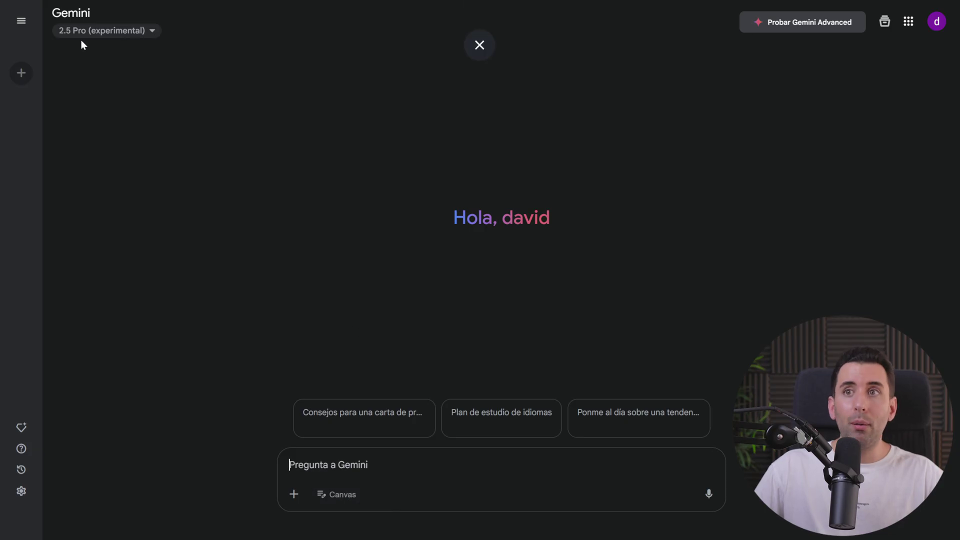
pyautogui.click(343, 495)
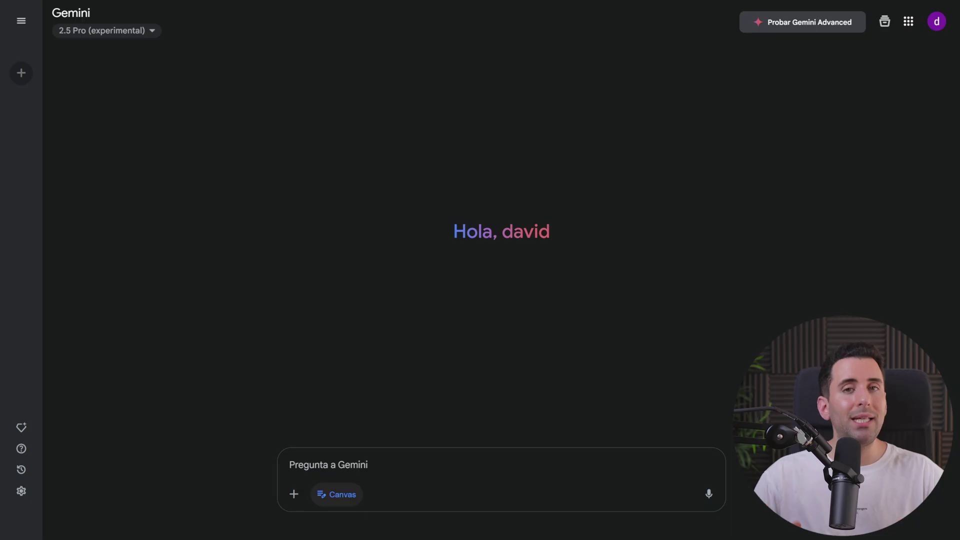
pyautogui.write('Crea una landing Page para "Mi curso de SEO de Youtube" teniendo en cuenta la siguiente información:')
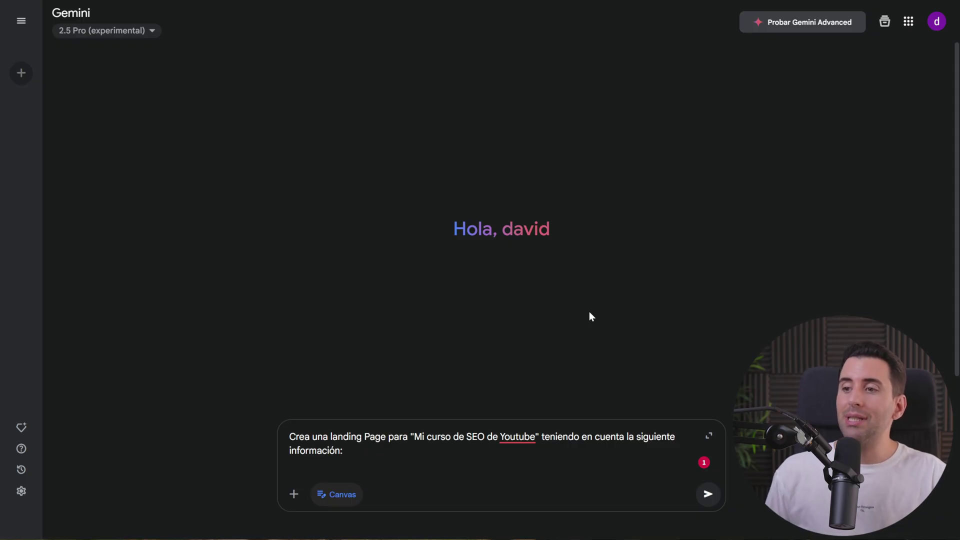
pyautogui.hotkey('shift', 'Return')
pyautogui.hotkey('ctrl', 'v')
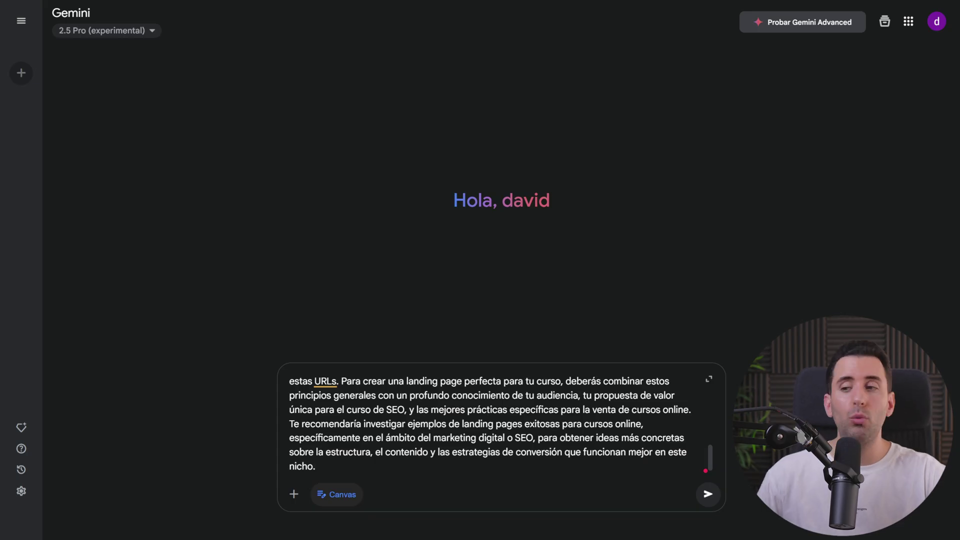
pyautogui.scroll(15, 492, 425)
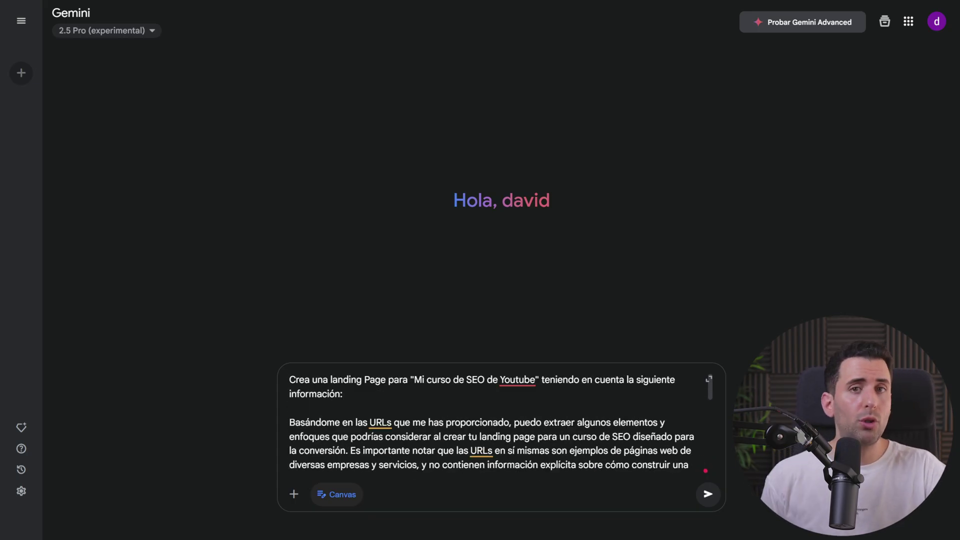
pyautogui.scroll(-2, 492, 425)
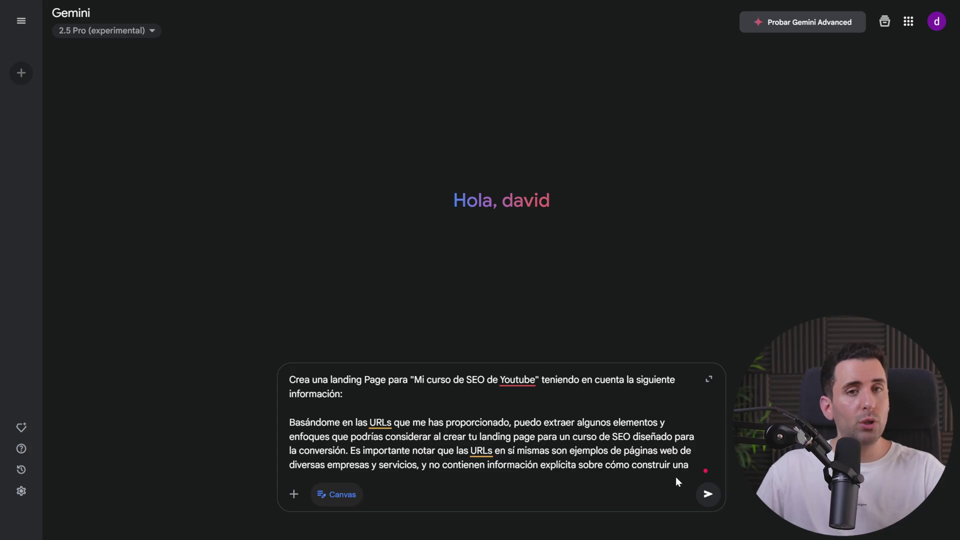
pyautogui.click(708, 494)
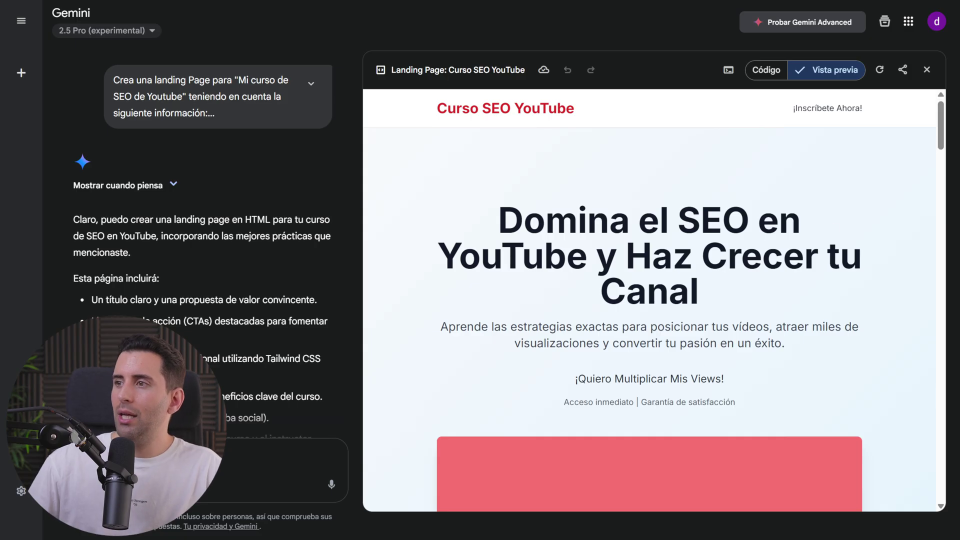
# Review the generated landing page preview from the opening headline and visibility-problem section through the course benefits and course contents
pyautogui.scroll(-4, 886, 274)
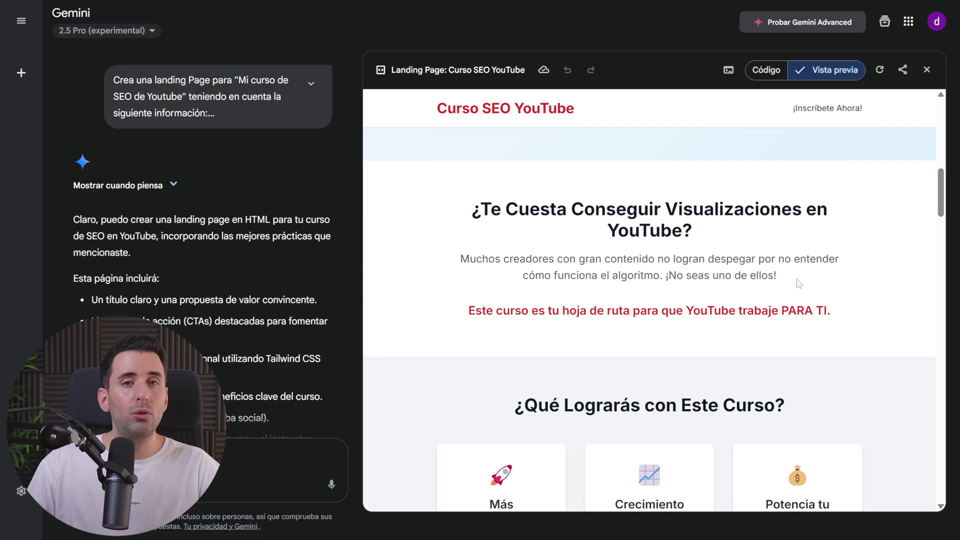
pyautogui.moveTo(472, 209); pyautogui.dragTo(847, 317)
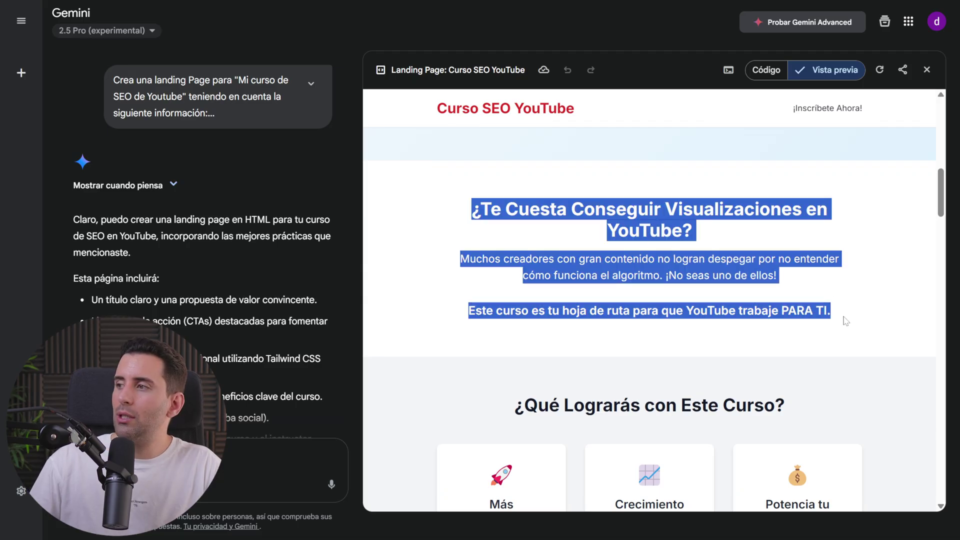
pyautogui.click(494, 229)
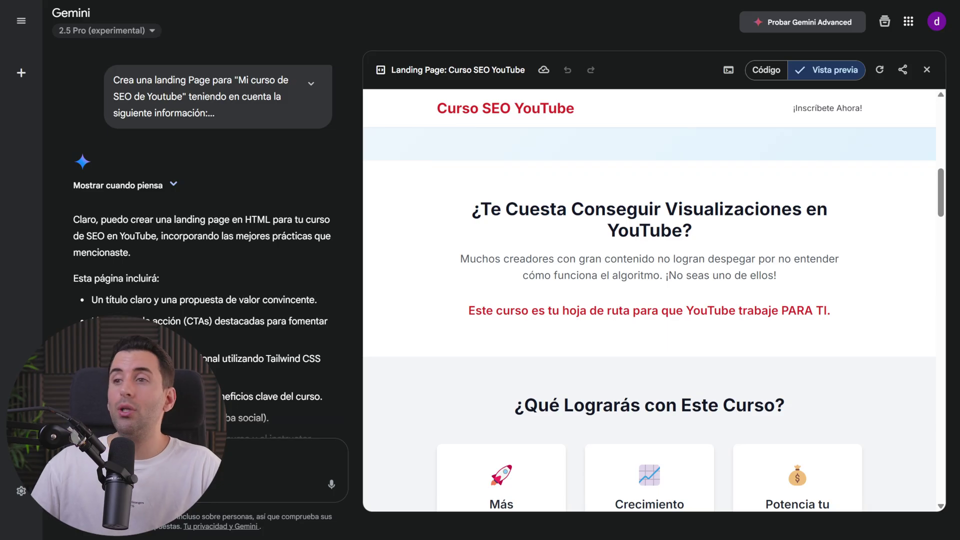
pyautogui.moveTo(472, 209); pyautogui.dragTo(847, 319)
pyautogui.click(847, 319)
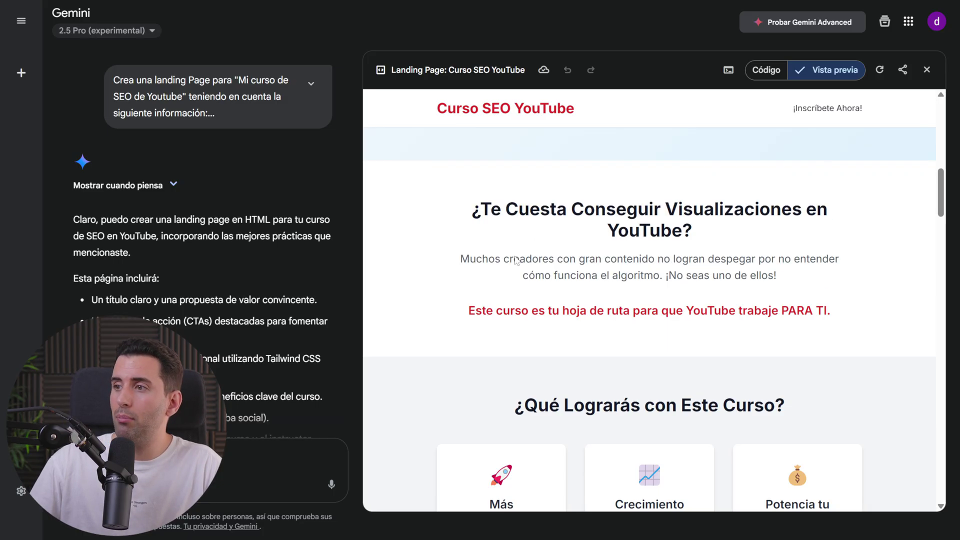
pyautogui.scroll(-4, 608, 254)
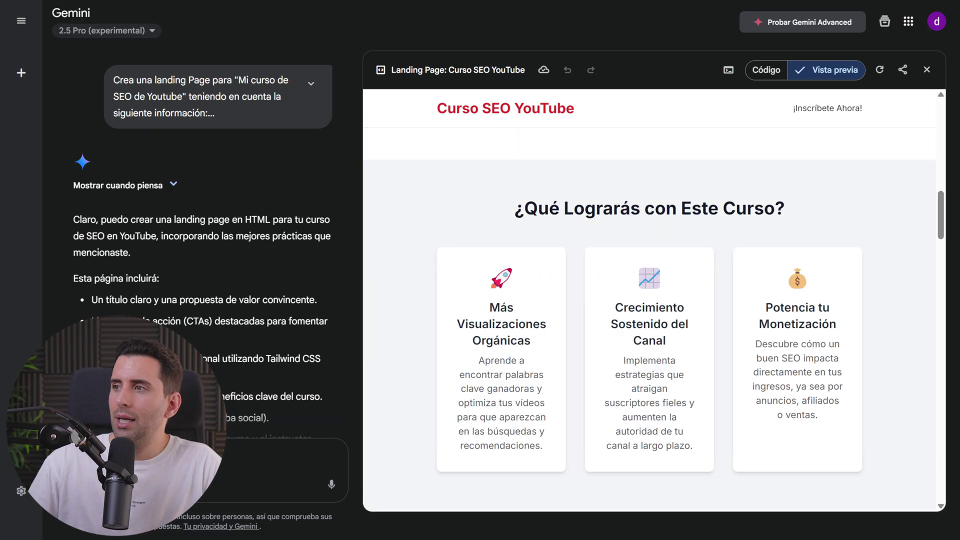
pyautogui.scroll(-1, 444, 294)
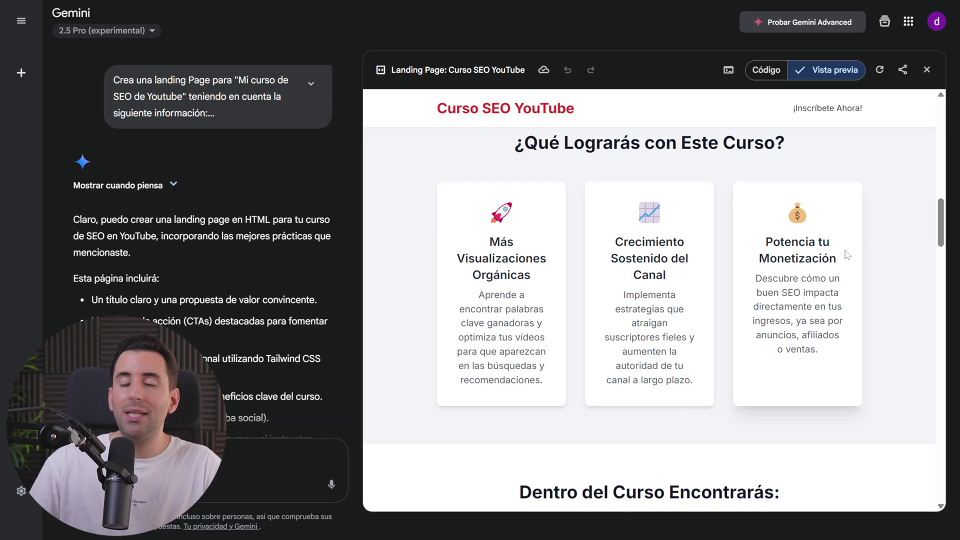
pyautogui.scroll(-5, 868, 261)
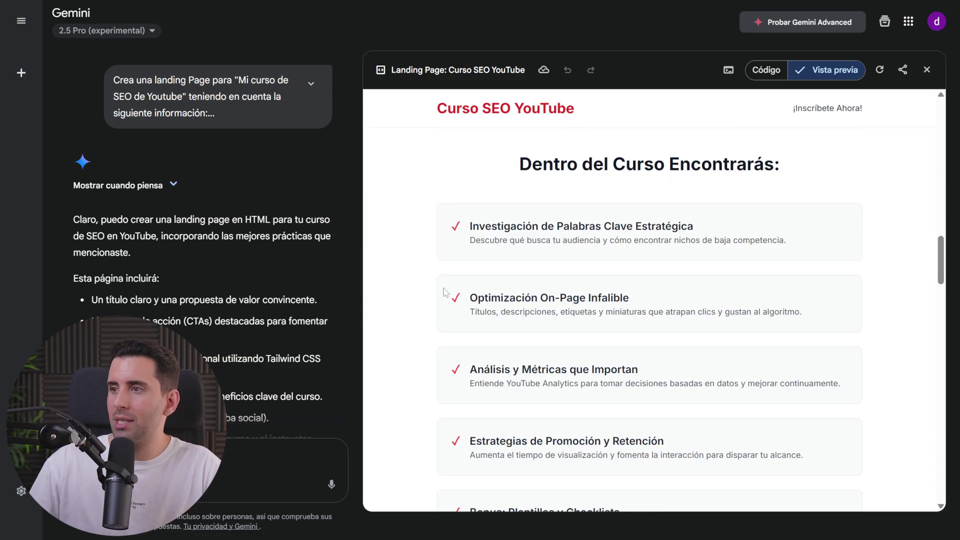
pyautogui.scroll(-1, 689, 288)
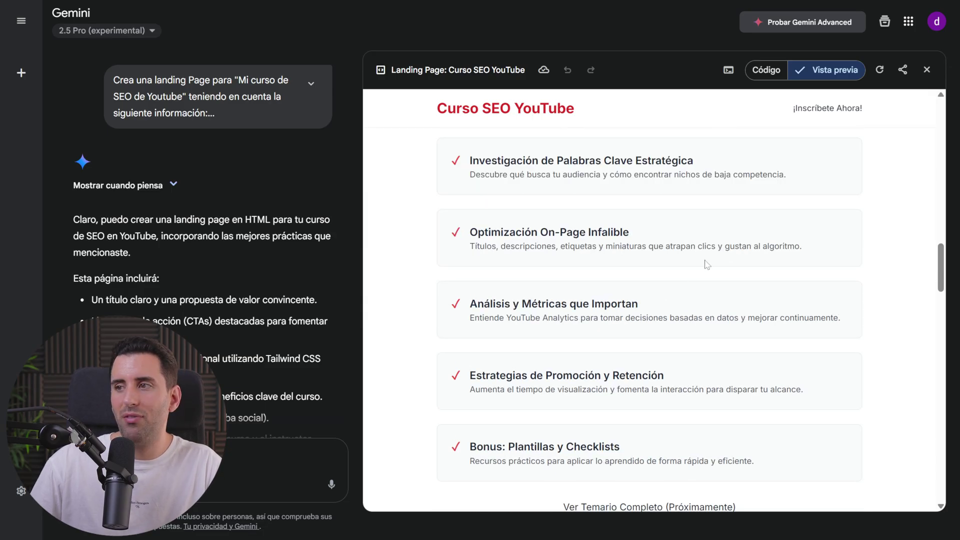
# Examine the rest of the landing page preview, from the instructor profile and student testimonials through pricing to the final call to action and footer
pyautogui.scroll(-6, 707, 264)
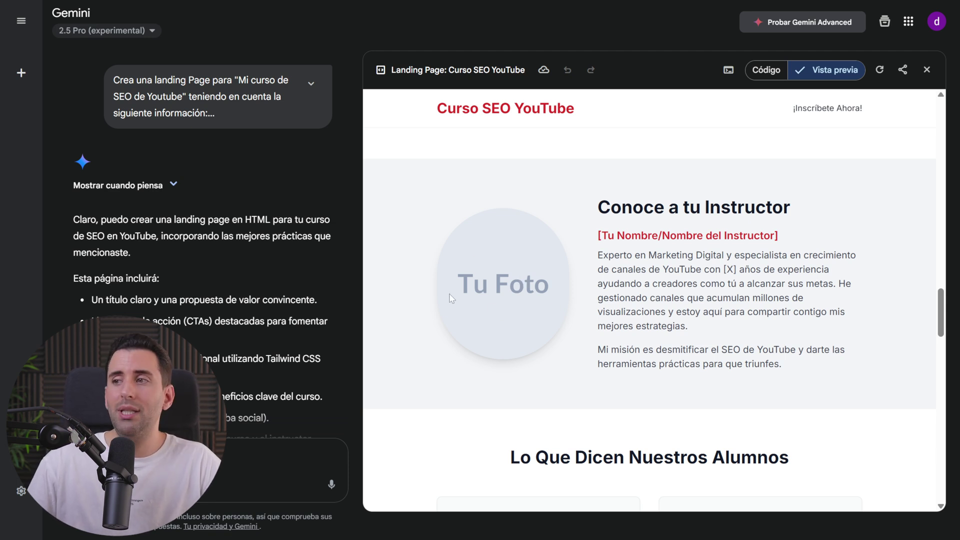
pyautogui.scroll(-5, 478, 245)
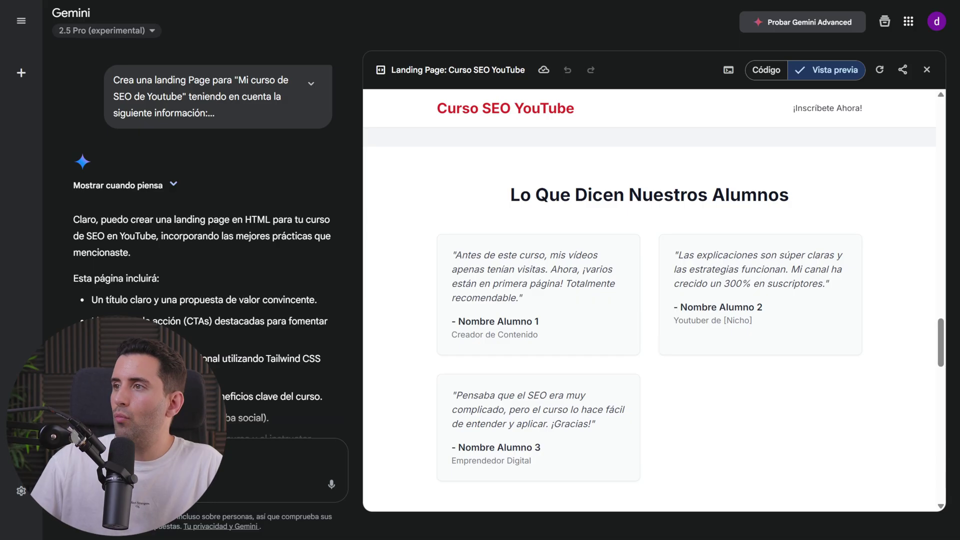
pyautogui.scroll(-2, 572, 225)
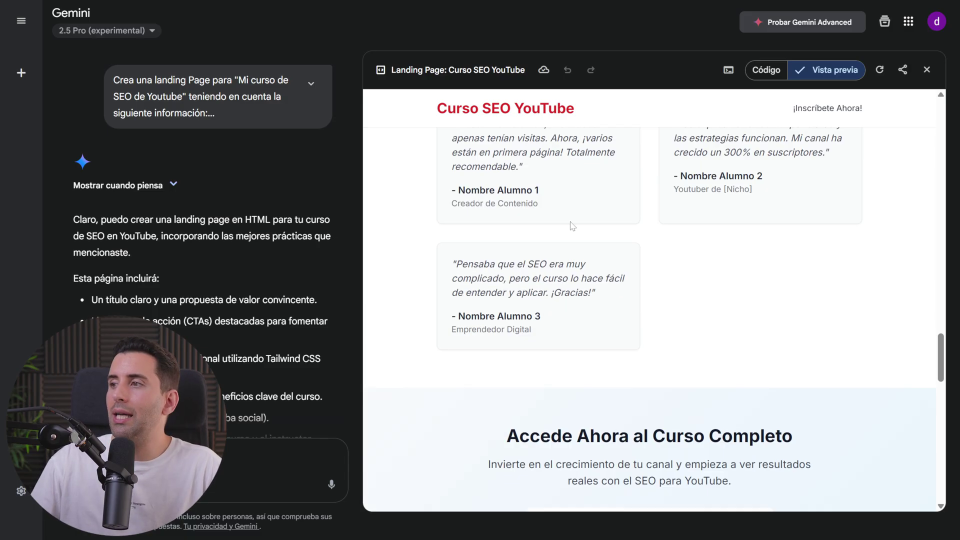
pyautogui.scroll(1, 572, 225)
pyautogui.scroll(-8, 724, 212)
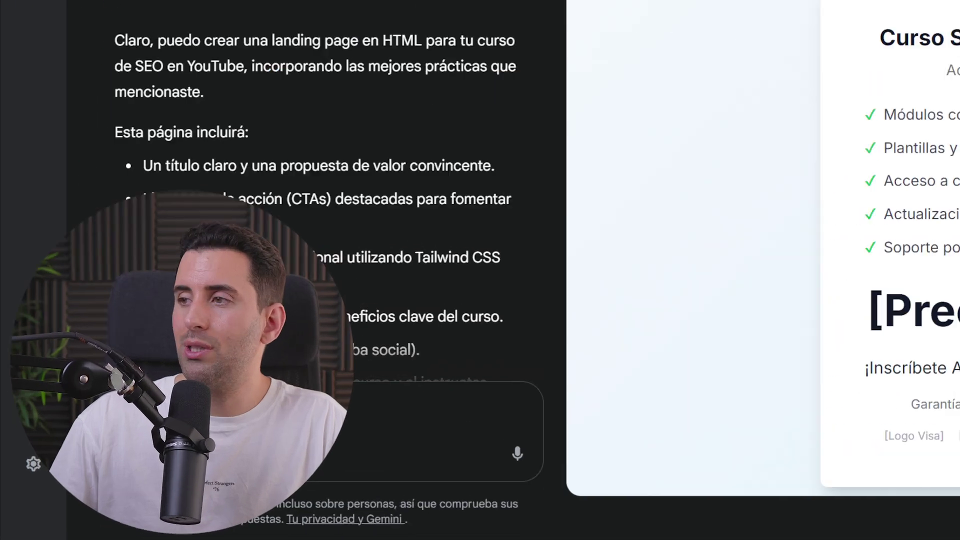
pyautogui.scroll(-3, 775, 285)
pyautogui.scroll(-8, 680, 226)
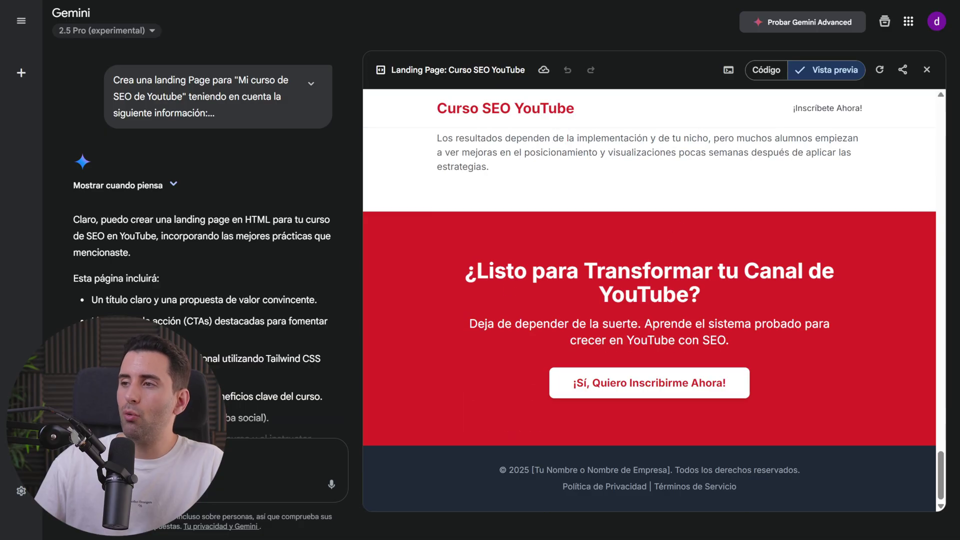